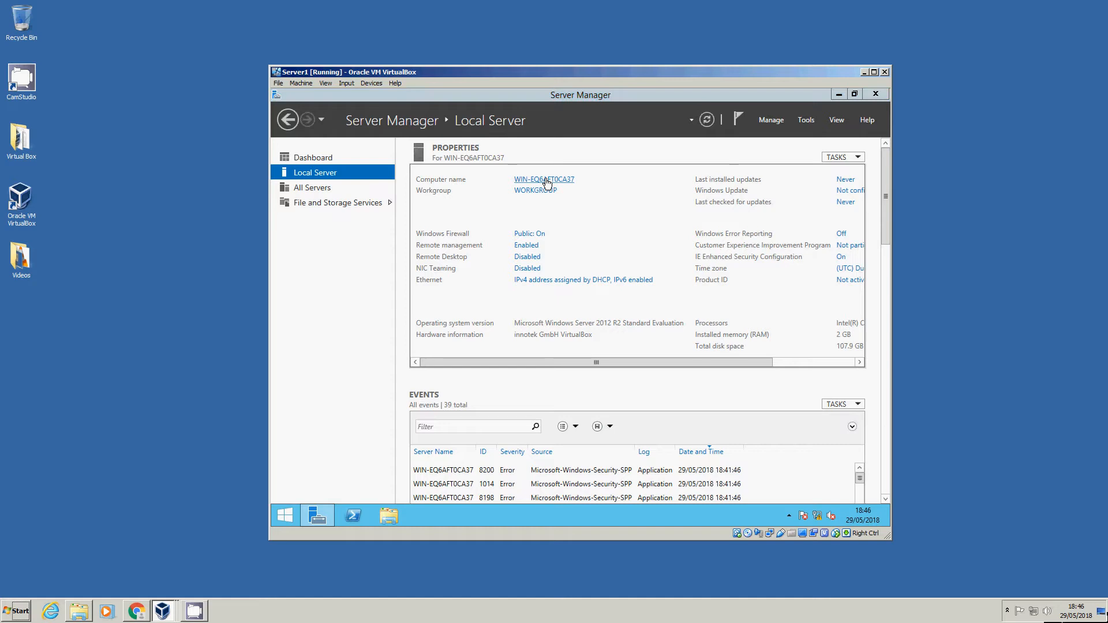
# - Rename the server to Srv1_2012, accept the non-standard name, and postpone the restart
pyautogui.click(547, 182)
pyautogui.click(563, 319)
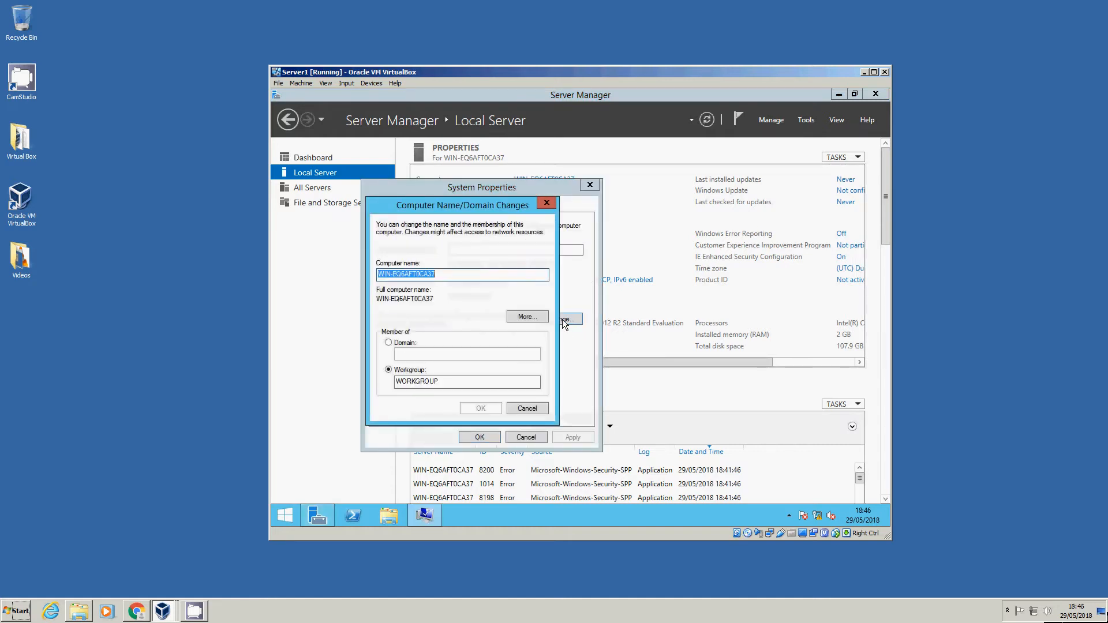
pyautogui.write('S')
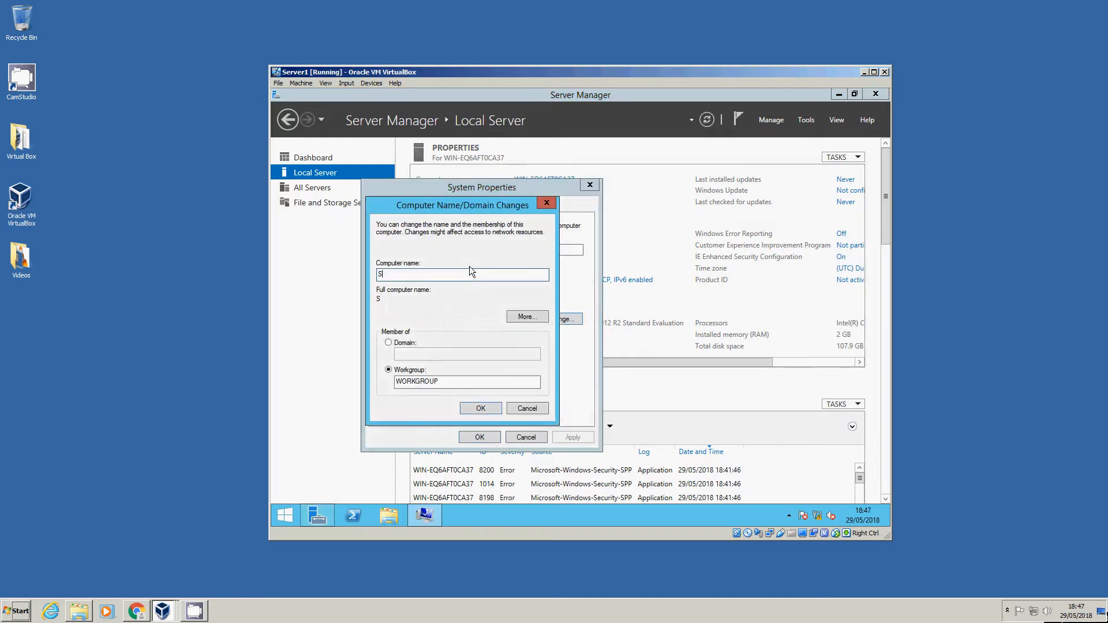
pyautogui.write('rv1_20121')
pyautogui.click(474, 411)
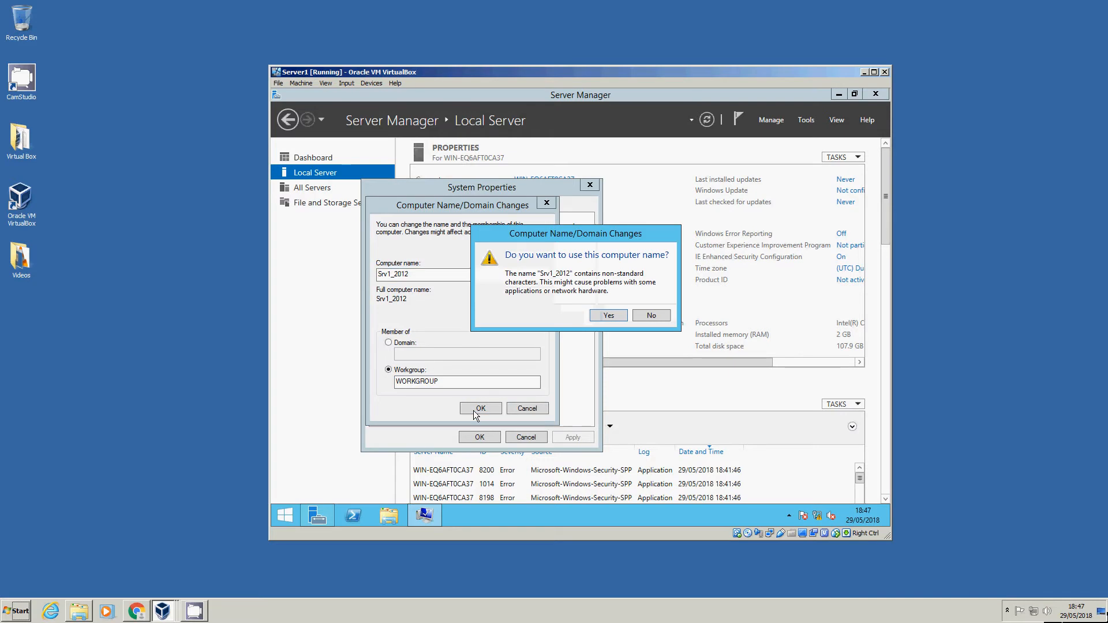
pyautogui.click(616, 319)
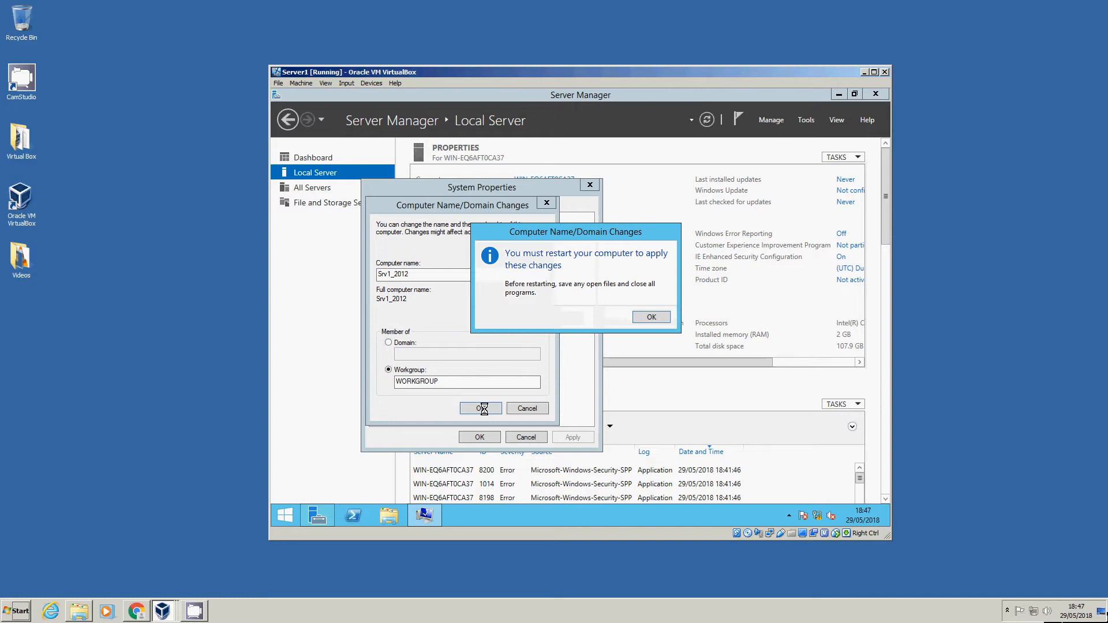
pyautogui.click(651, 317)
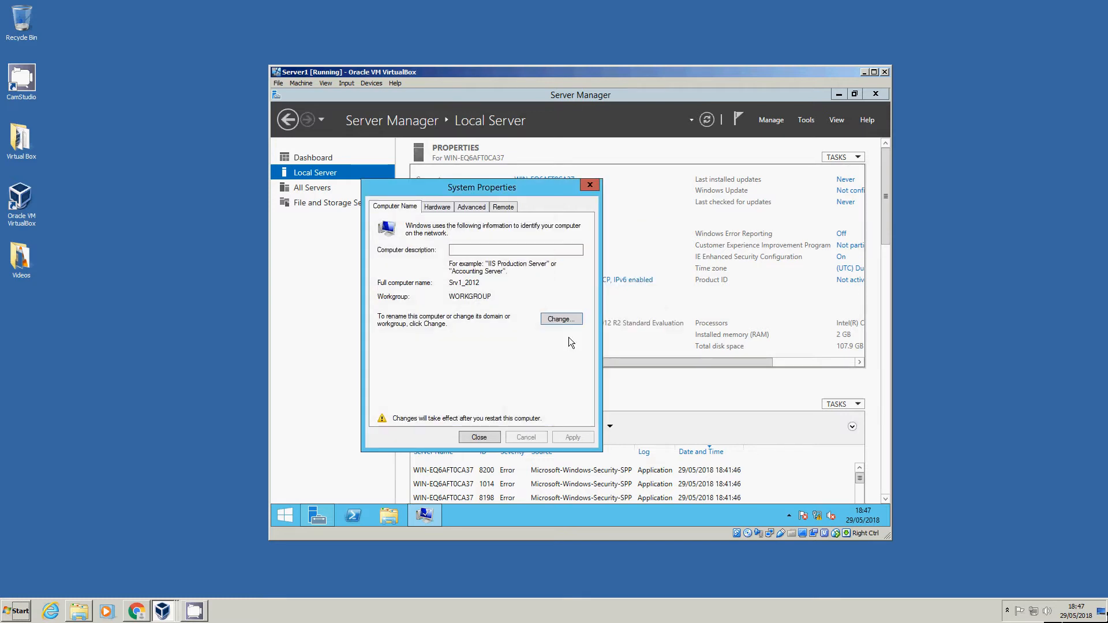
pyautogui.click(483, 437)
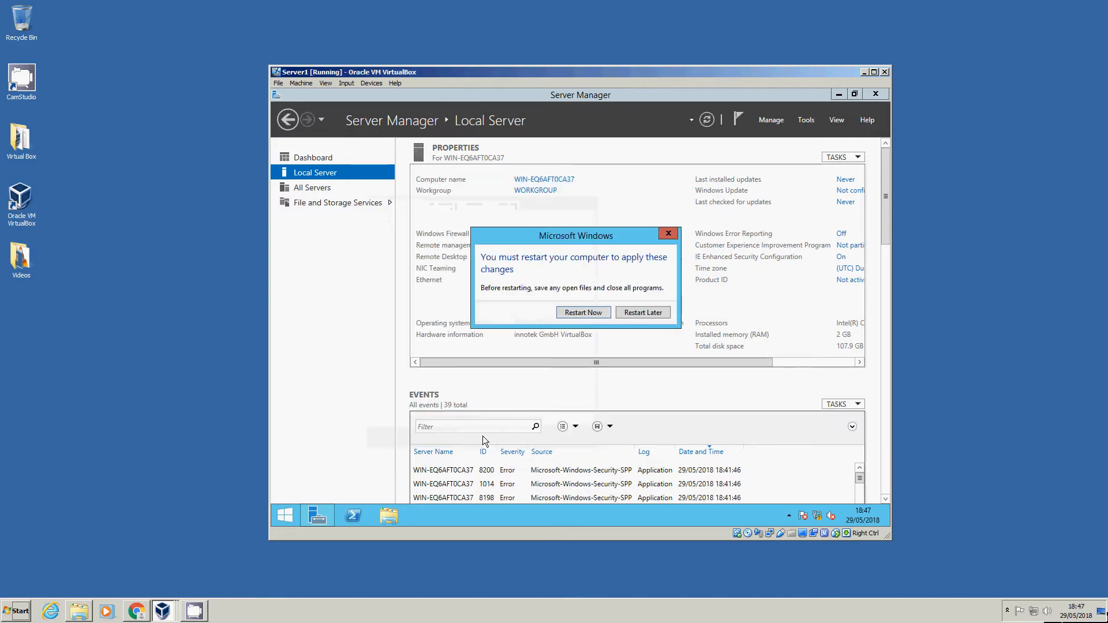
pyautogui.click(640, 311)
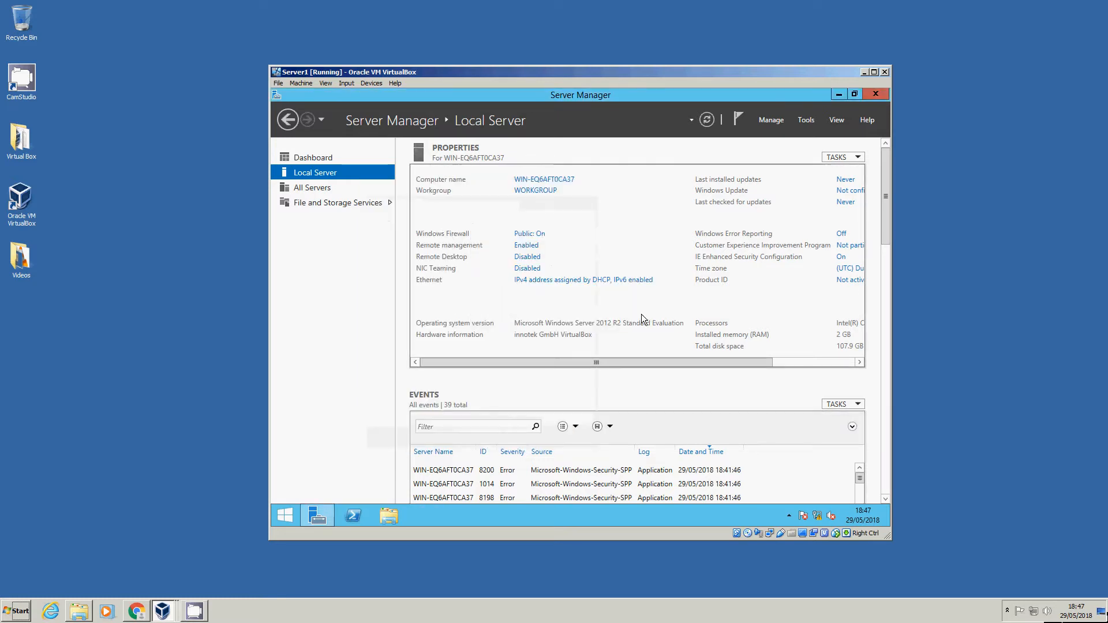
# - Open the properties of the server's Ethernet network connection
pyautogui.click(560, 281)
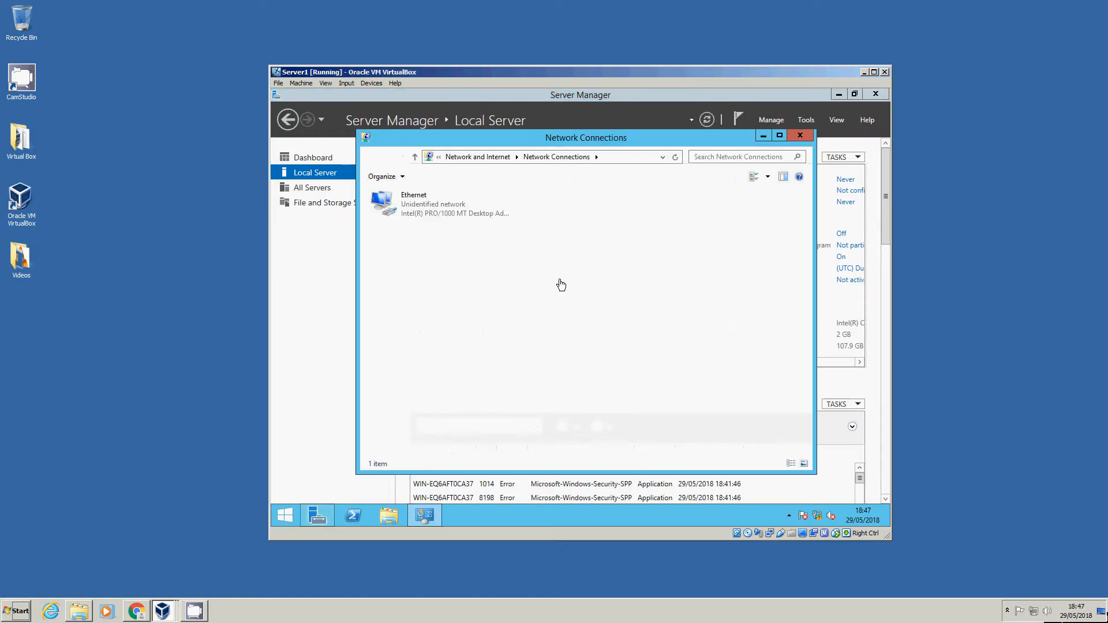
pyautogui.rightClick(434, 209)
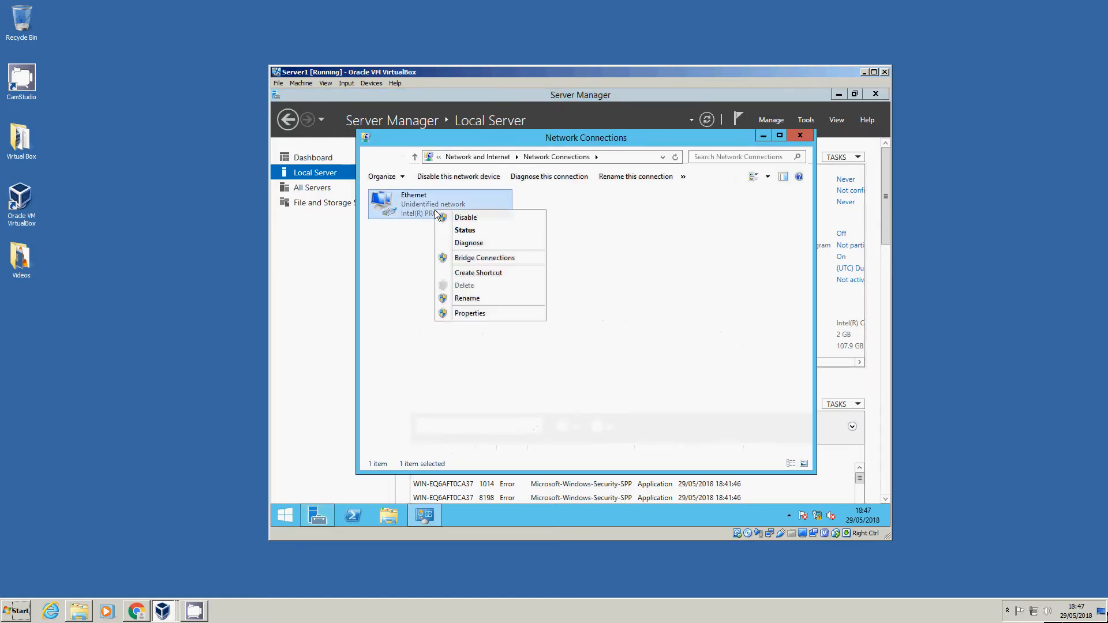
pyautogui.click(469, 314)
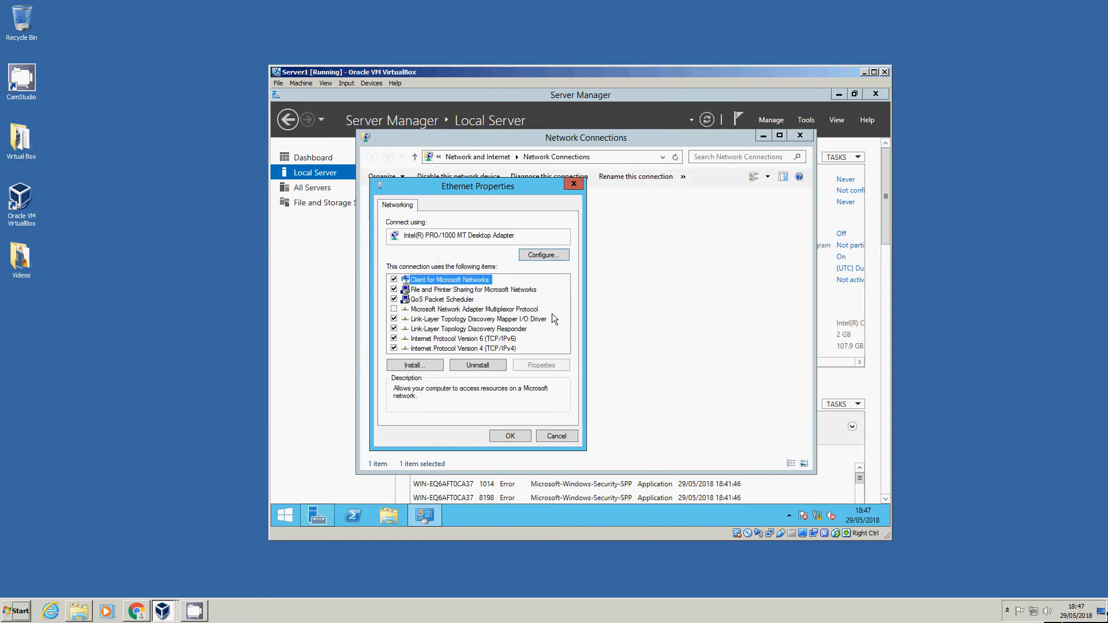
pyautogui.doubleClick(502, 340)
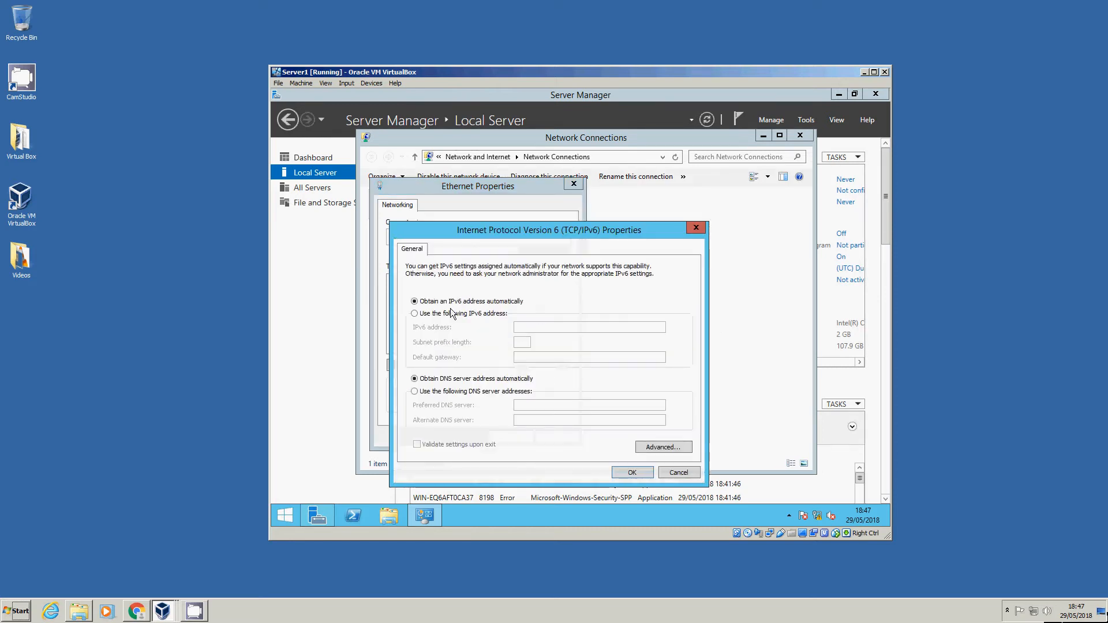
pyautogui.click(451, 315)
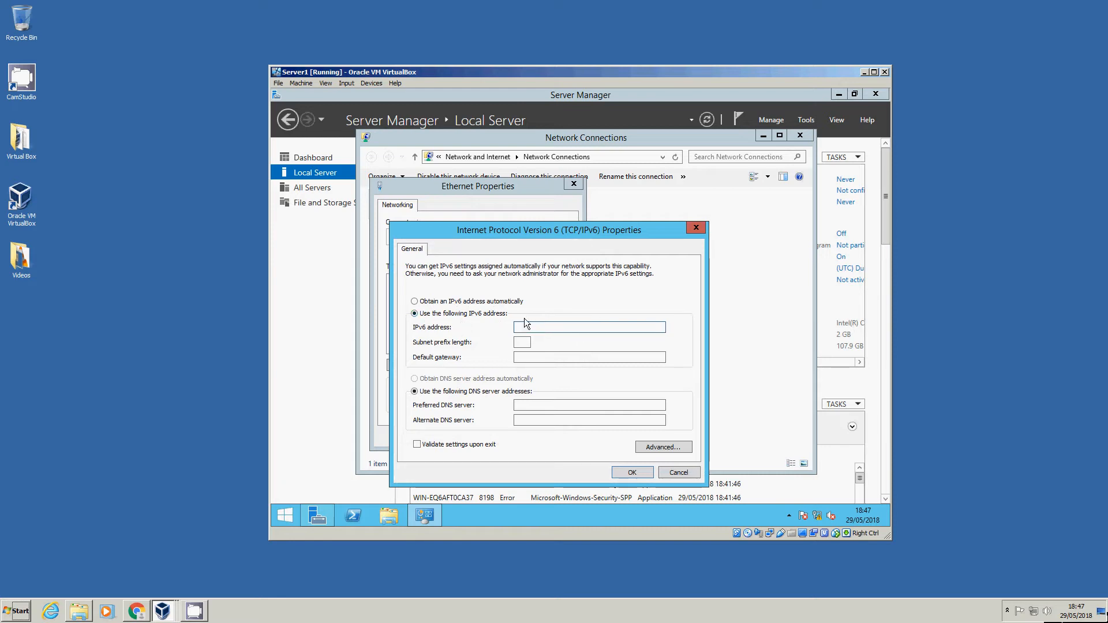
pyautogui.click(678, 474)
# - Configure the Ethernet connection's IPv4 settings with the static IP address 10.0.0.1 and default gateway 10.0.0.100
pyautogui.doubleClick(479, 348)
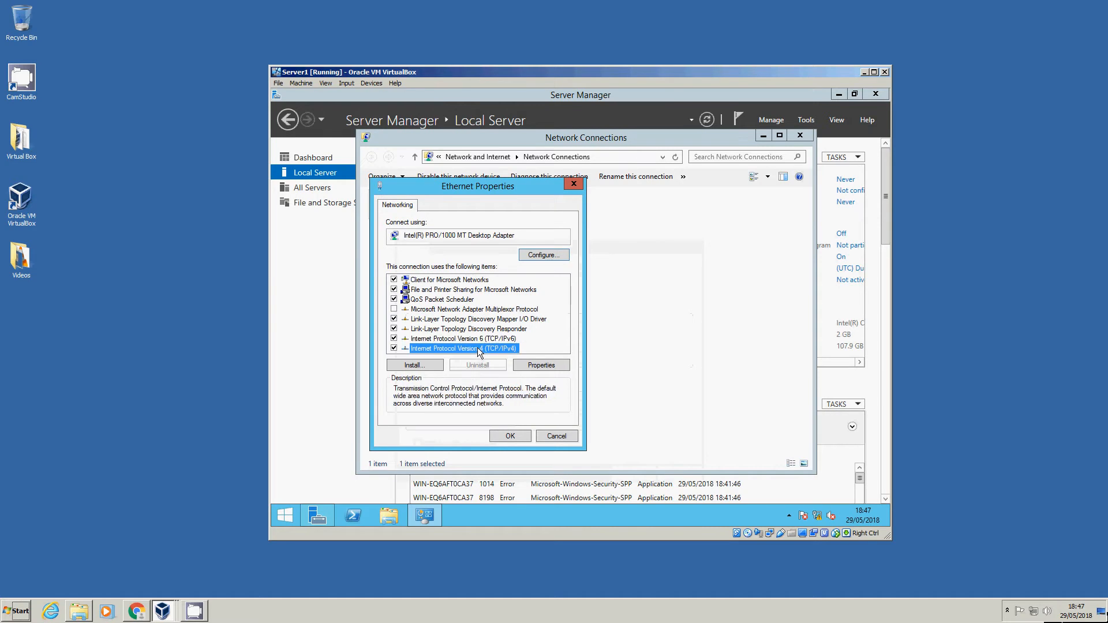
pyautogui.click(448, 314)
pyautogui.click(522, 328)
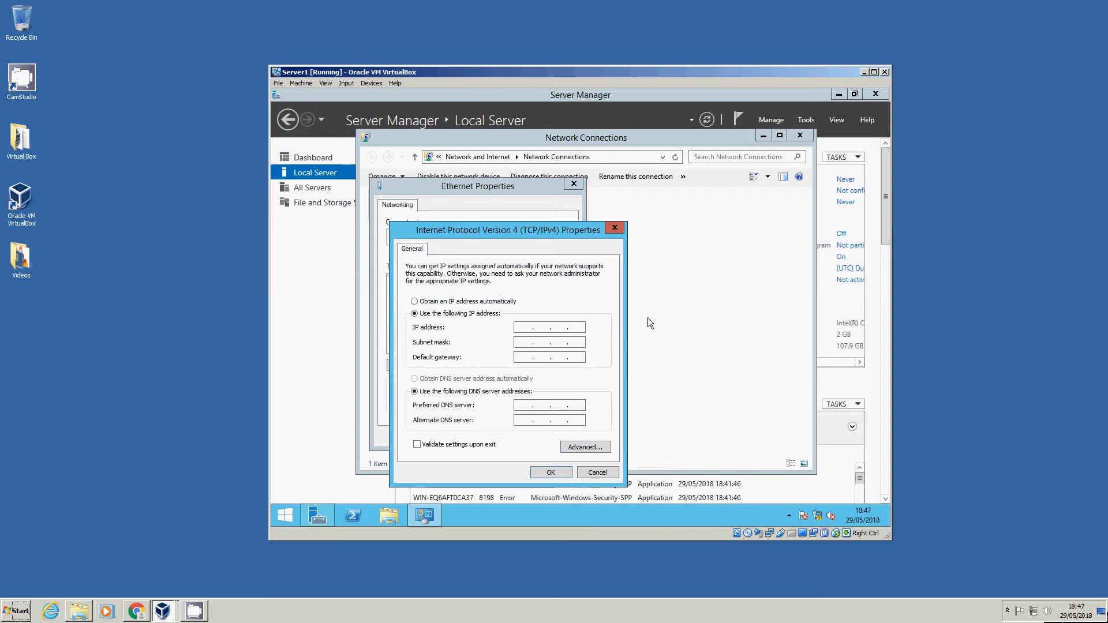
pyautogui.write('10.0.0.1')
pyautogui.click(529, 343)
pyautogui.write('10.0.0.100')
# - Set the preferred DNS server to 10.0.0.1, apply the Ethernet settings, and refresh the local server properties
pyautogui.click(526, 406)
pyautogui.write('10.0.0.1')
pyautogui.click(552, 473)
pyautogui.click(518, 435)
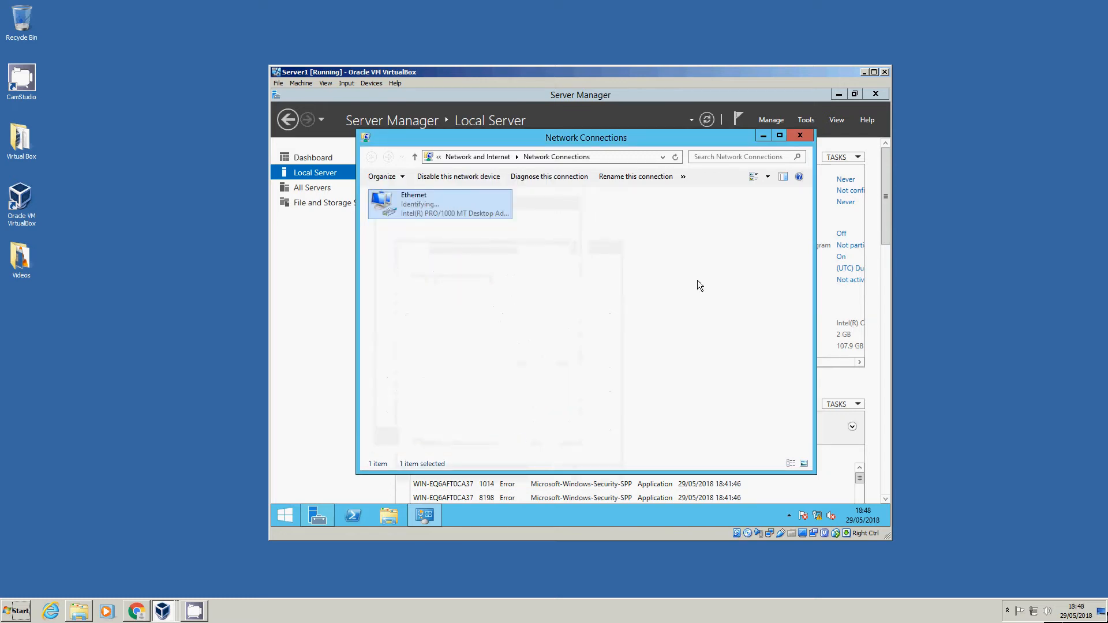
pyautogui.click(801, 136)
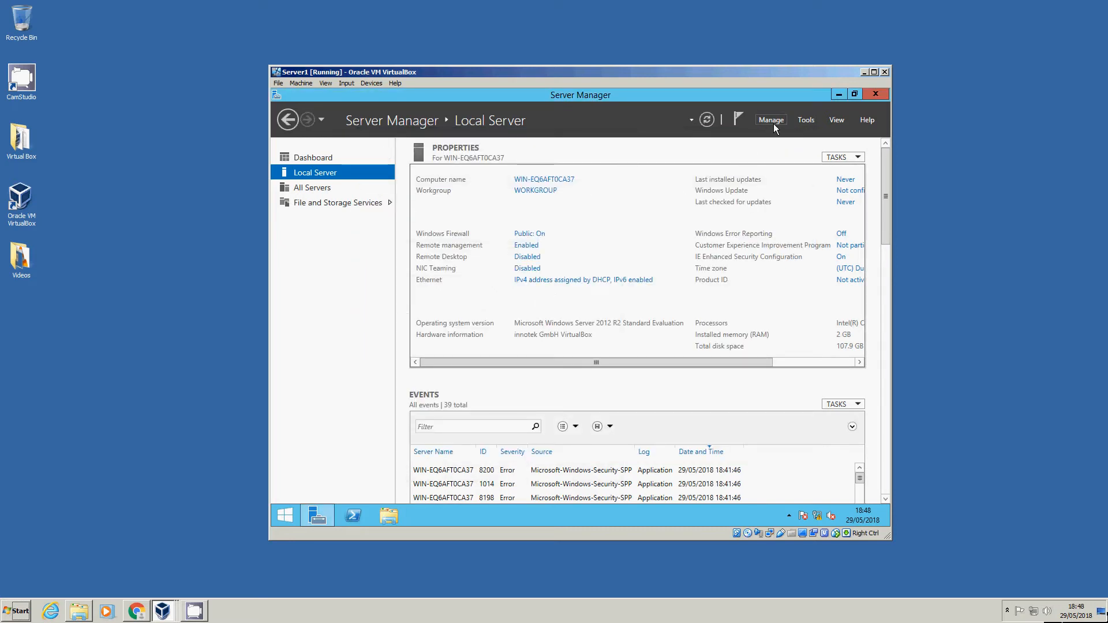
pyautogui.click(707, 120)
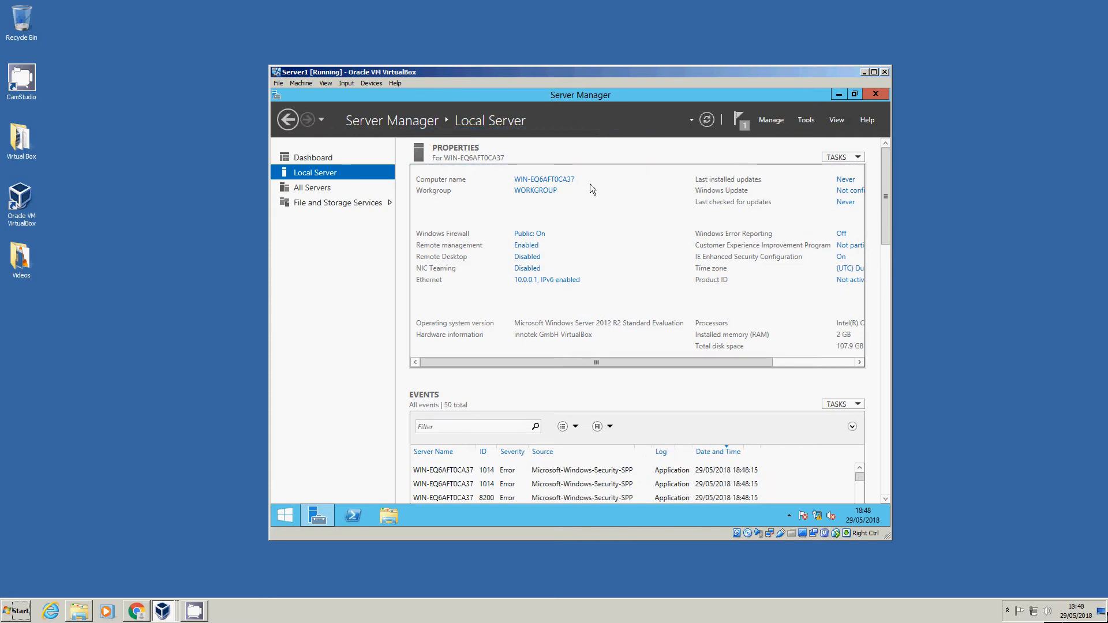
# - Turn off Internet Explorer Enhanced Security Configuration for both Administrators and Users
pyautogui.moveTo(891, 213); pyautogui.dragTo(1042, 214)
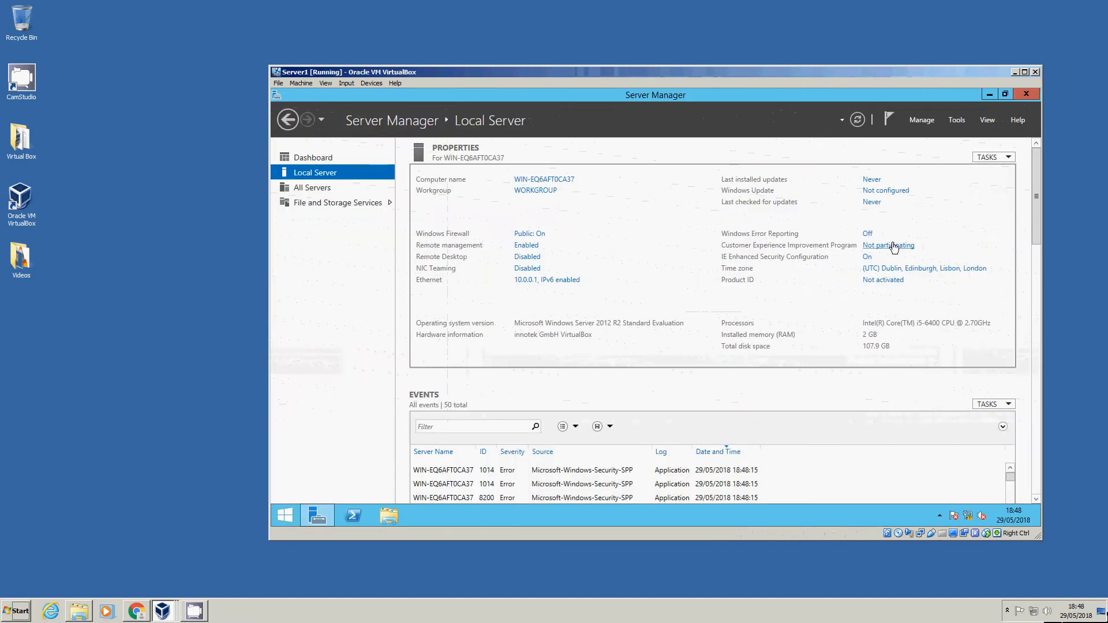
pyautogui.click(871, 261)
pyautogui.click(586, 287)
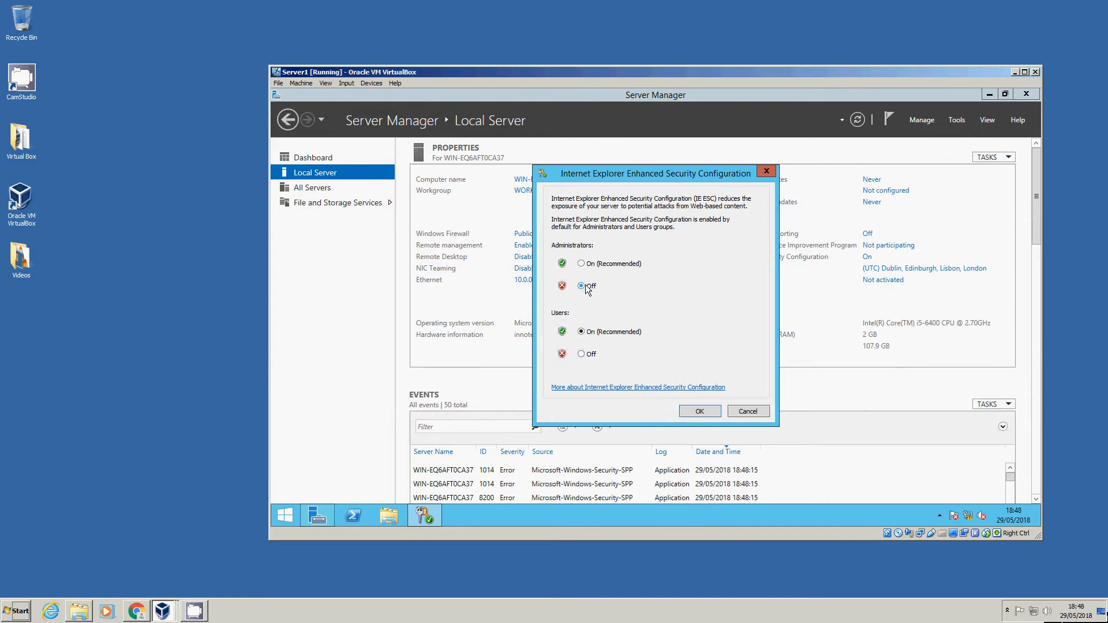
pyautogui.click(588, 355)
pyautogui.click(698, 410)
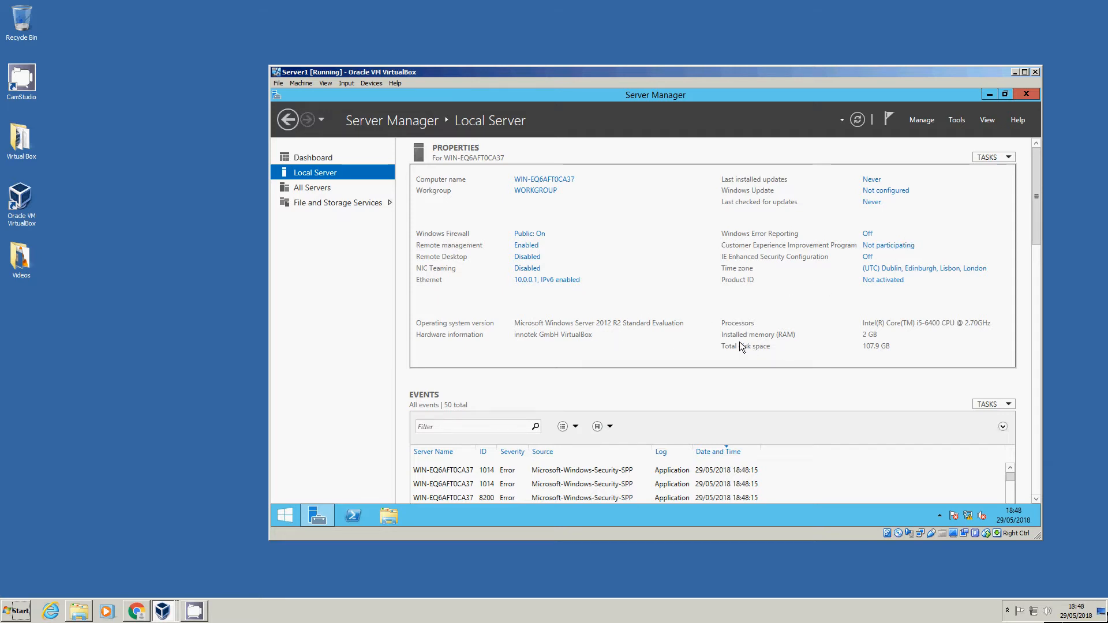
# - Turn off Windows Firewall for both private and public networks and close the firewall window
pyautogui.click(525, 234)
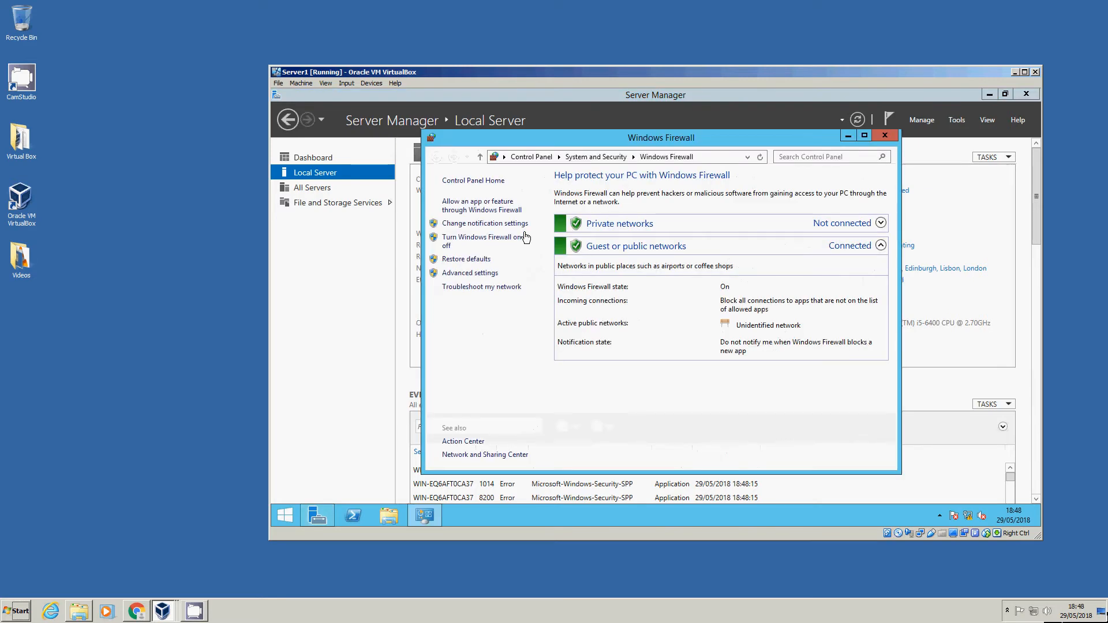
pyautogui.click(488, 241)
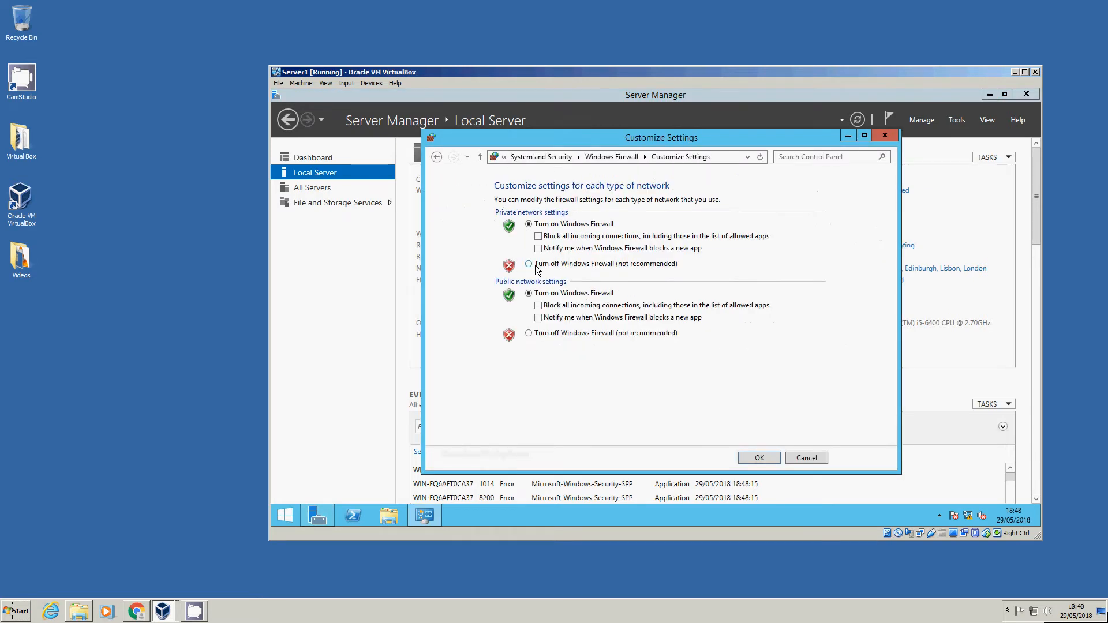
pyautogui.click(530, 264)
pyautogui.click(533, 333)
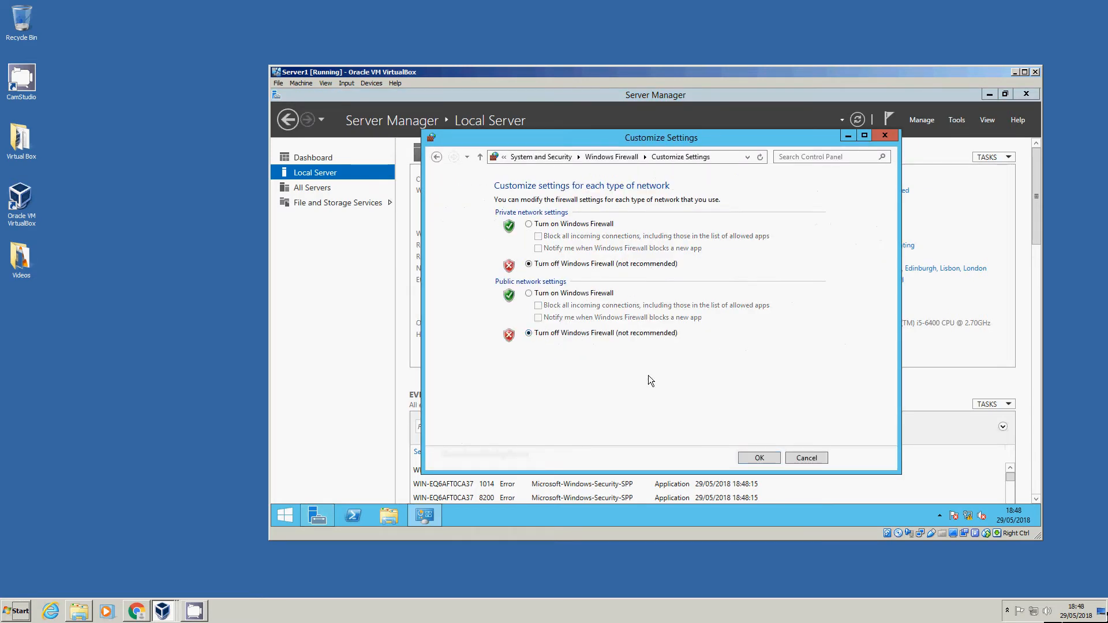
pyautogui.click(759, 457)
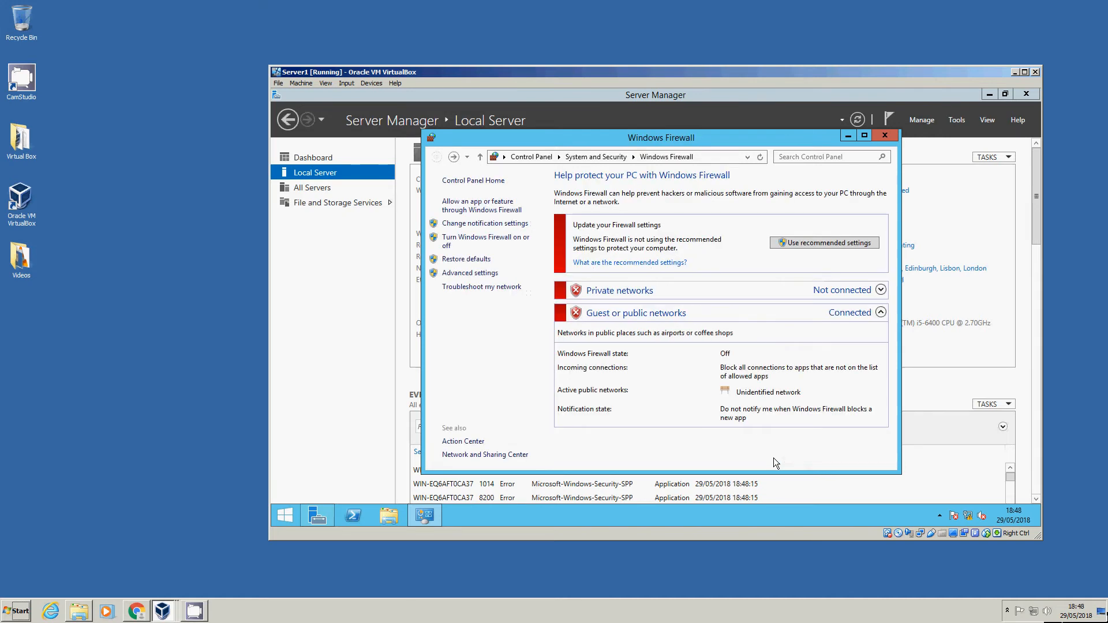
pyautogui.click(887, 137)
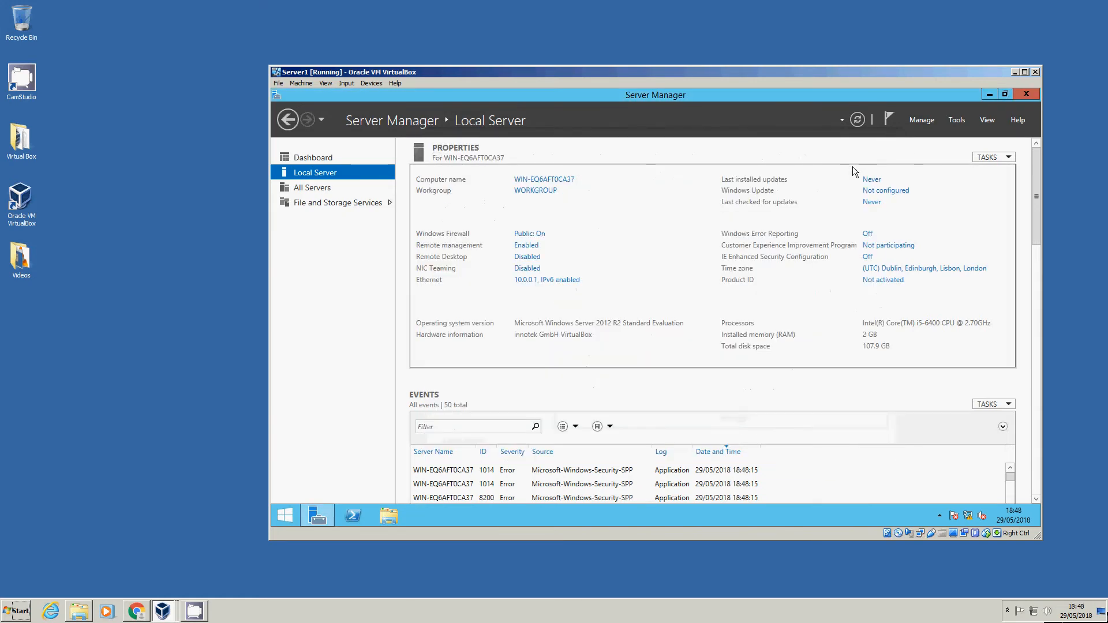
# - Close Server Manager and restart the server with the reason Other (Unplanned)
pyautogui.click(1025, 94)
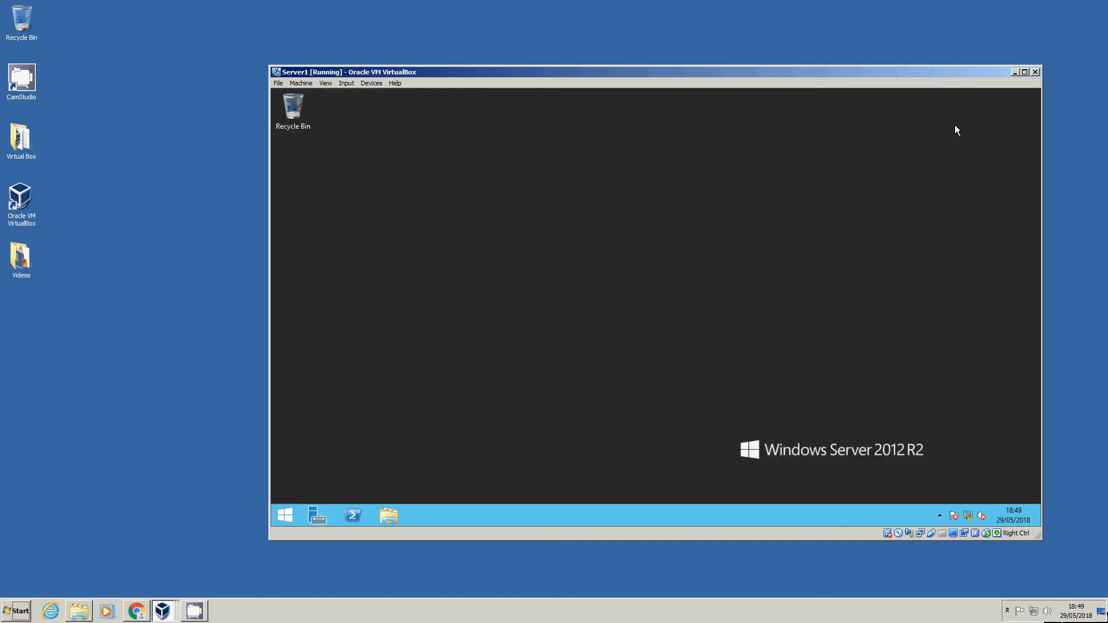
pyautogui.rightClick(291, 511)
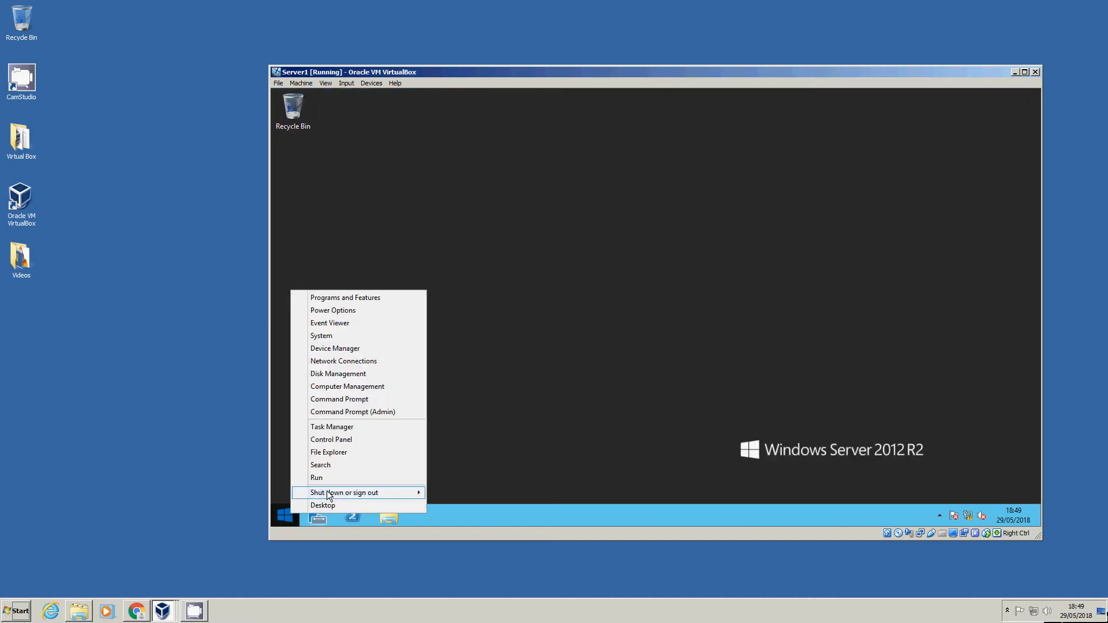
pyautogui.moveTo(327, 491)
pyautogui.click(462, 518)
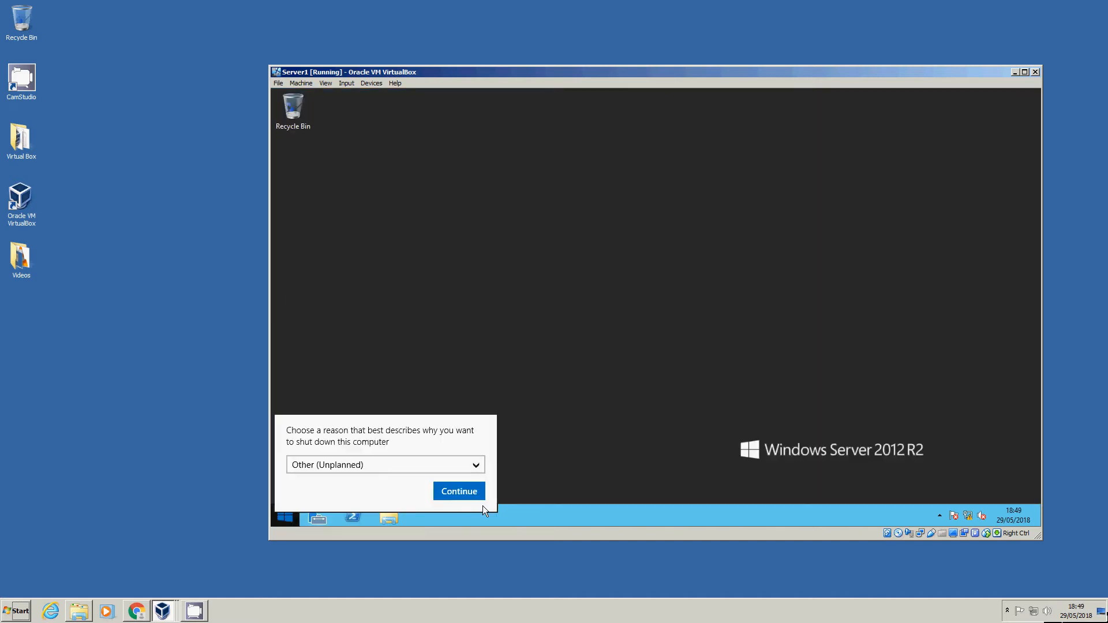
pyautogui.click(469, 495)
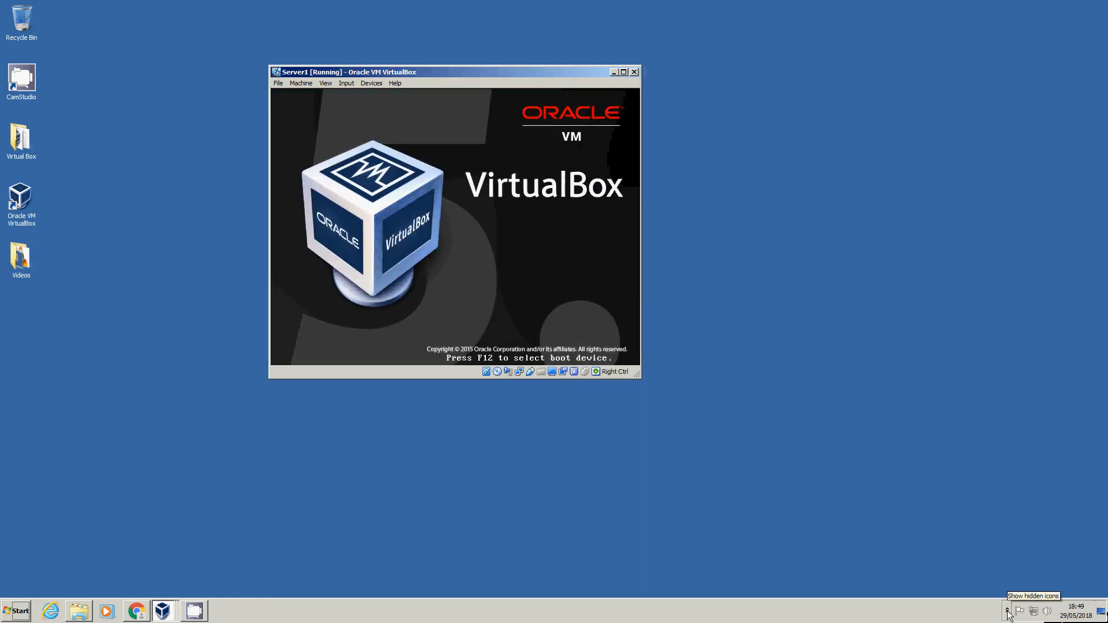
pyautogui.click(1008, 613)
pyautogui.rightClick(1007, 543)
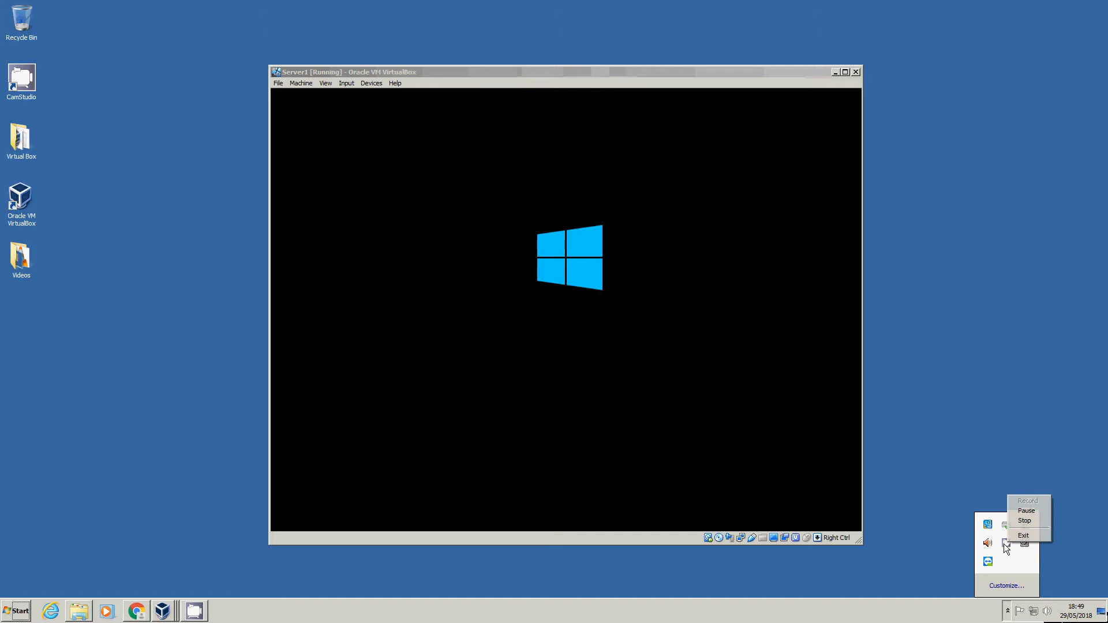
pyautogui.click(876, 562)
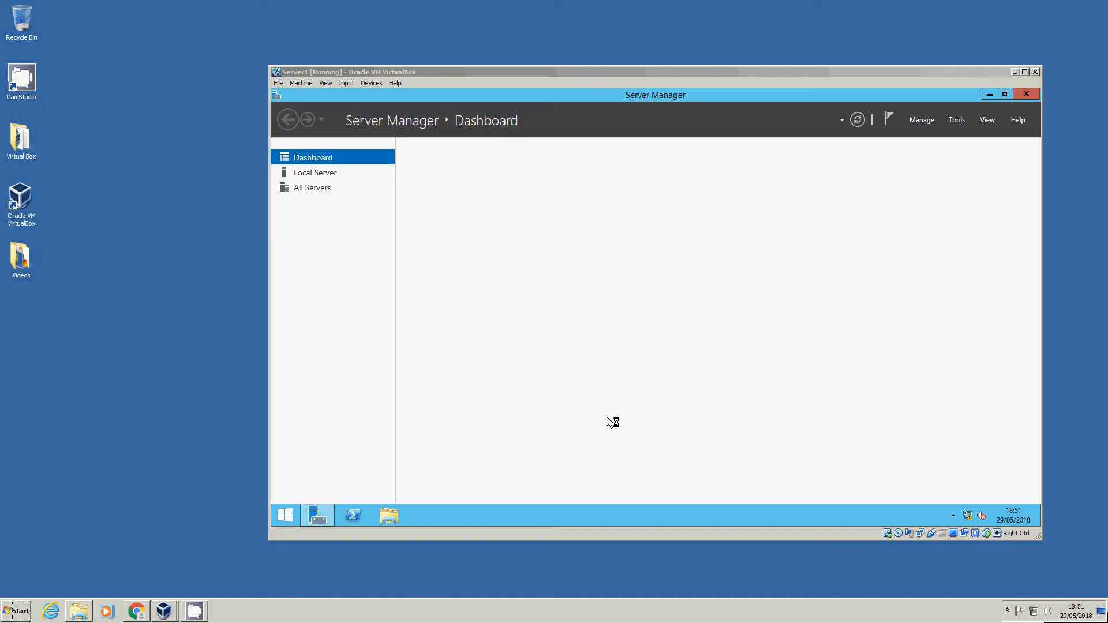
# - Open the Local Server properties to check the computer name, firewall and Ethernet settings
pyautogui.click(321, 175)
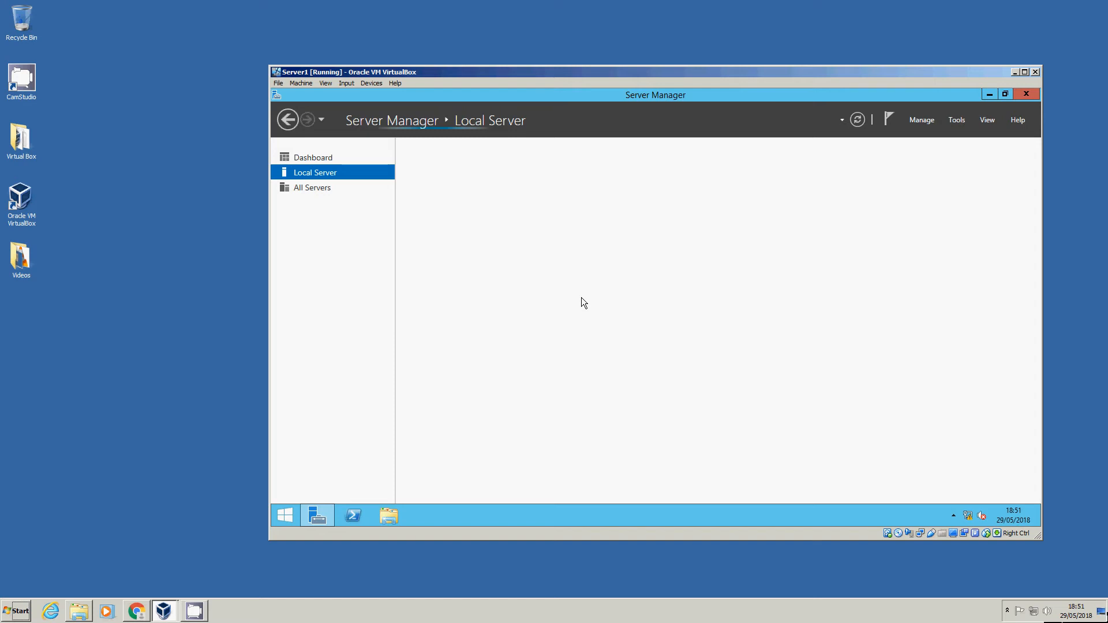
pyautogui.click(518, 573)
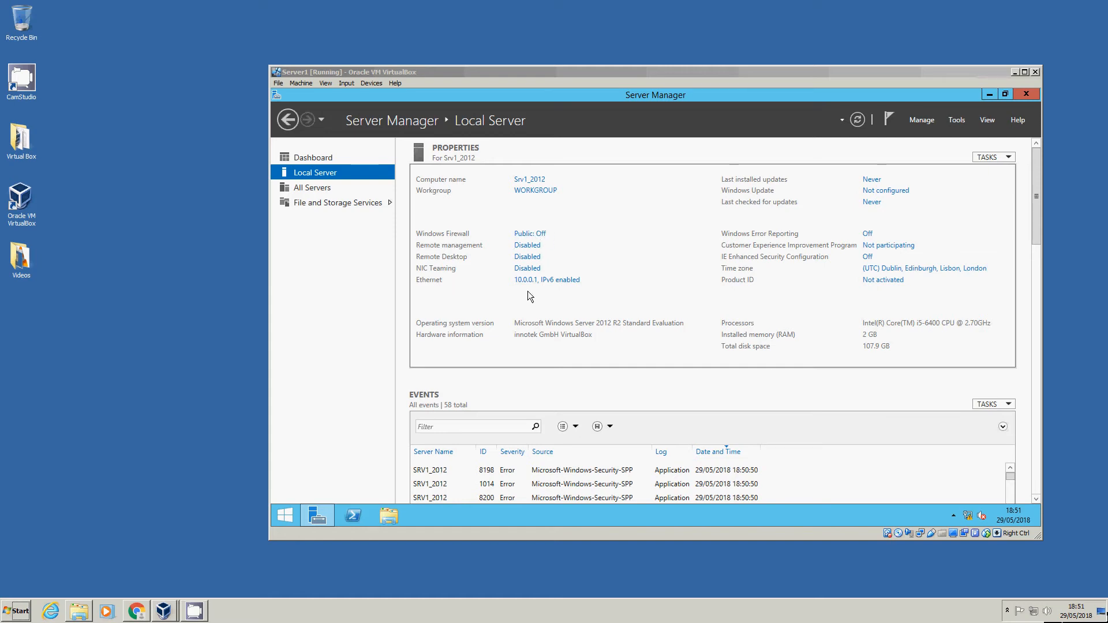
# - Start adding roles and features with a role-based or feature-based installation on the server Srv1_2012 from the server pool
pyautogui.click(929, 120)
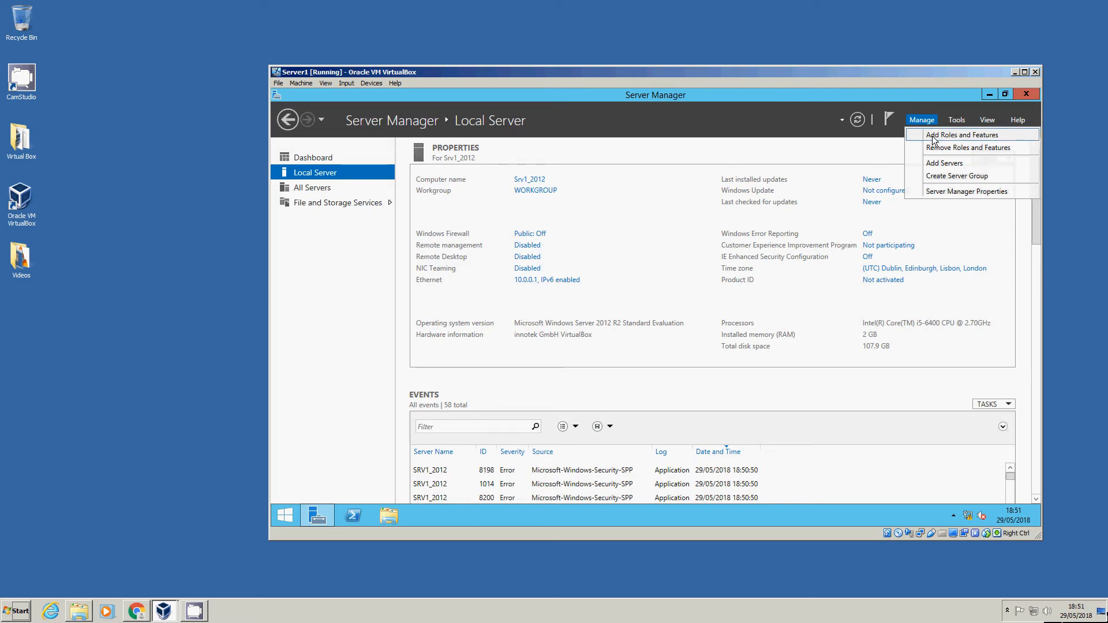
pyautogui.click(933, 138)
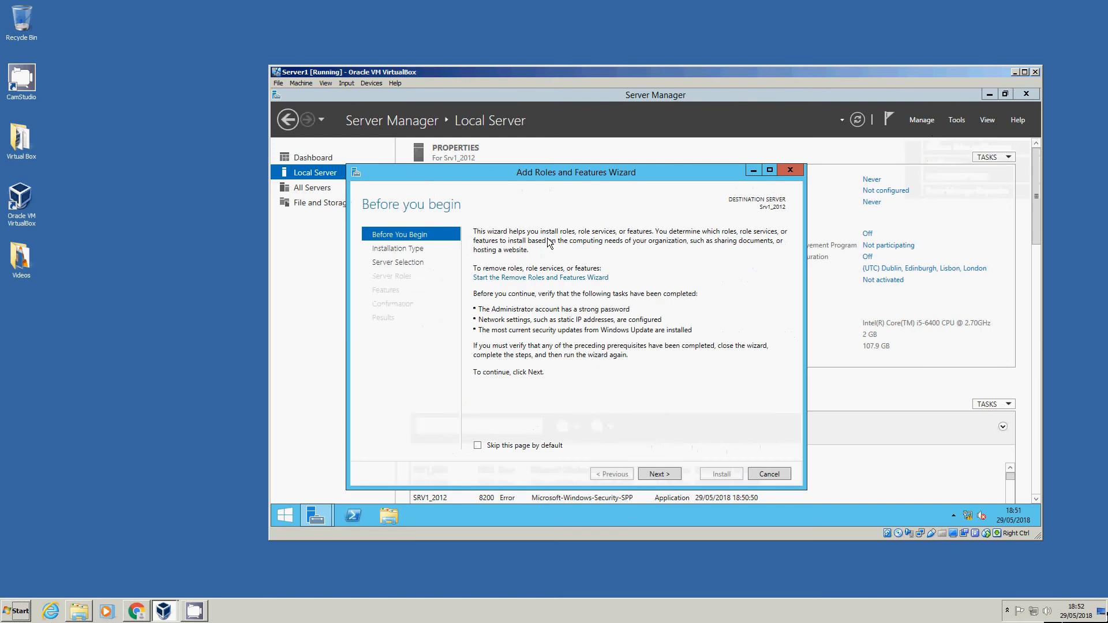
pyautogui.click(659, 474)
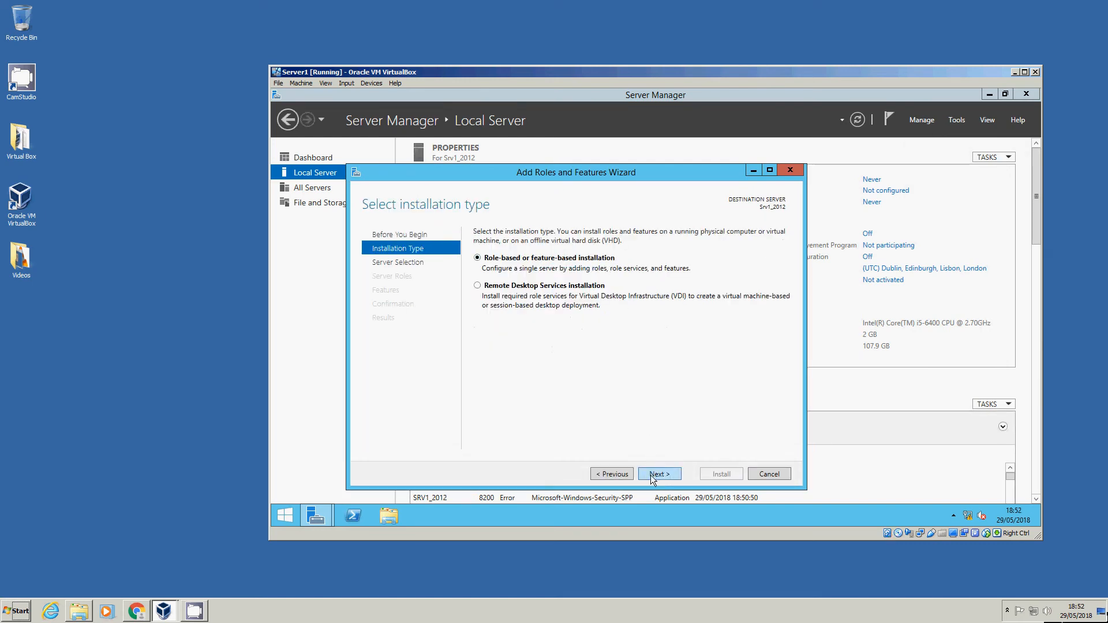
pyautogui.click(653, 474)
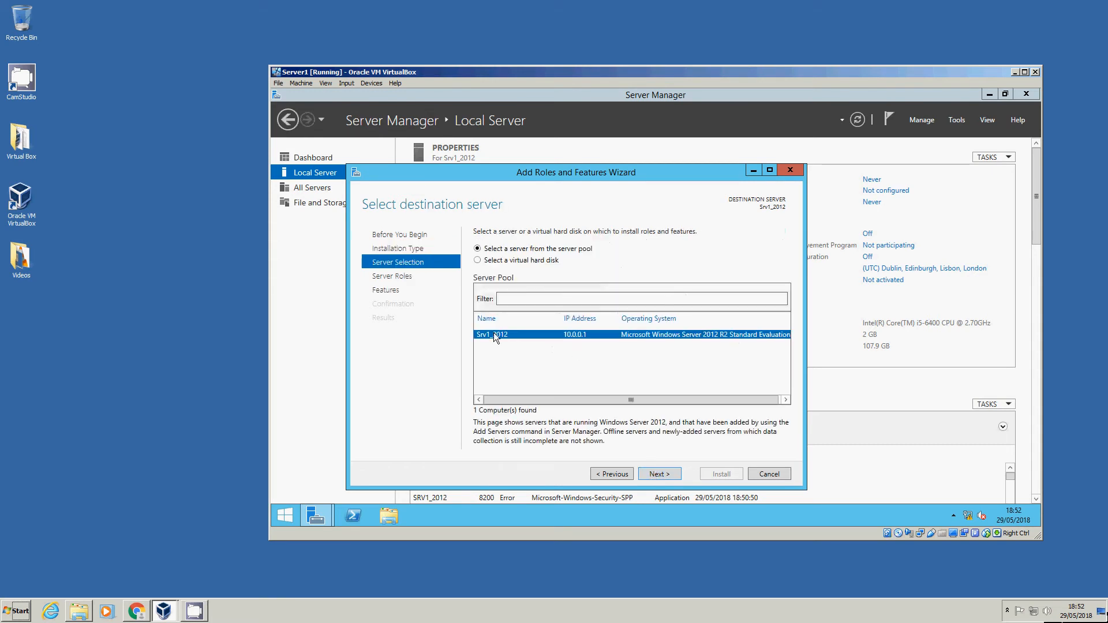
pyautogui.click(653, 472)
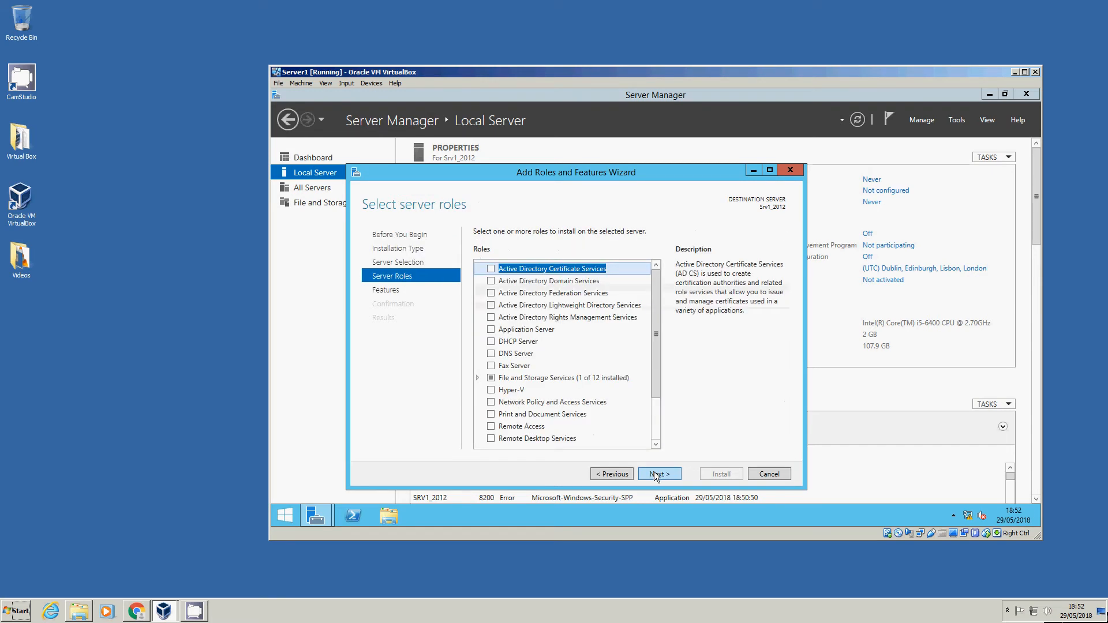
# - Select the Active Directory Domain Services and DHCP Server roles, including the features and management tools each requires
pyautogui.click(490, 280)
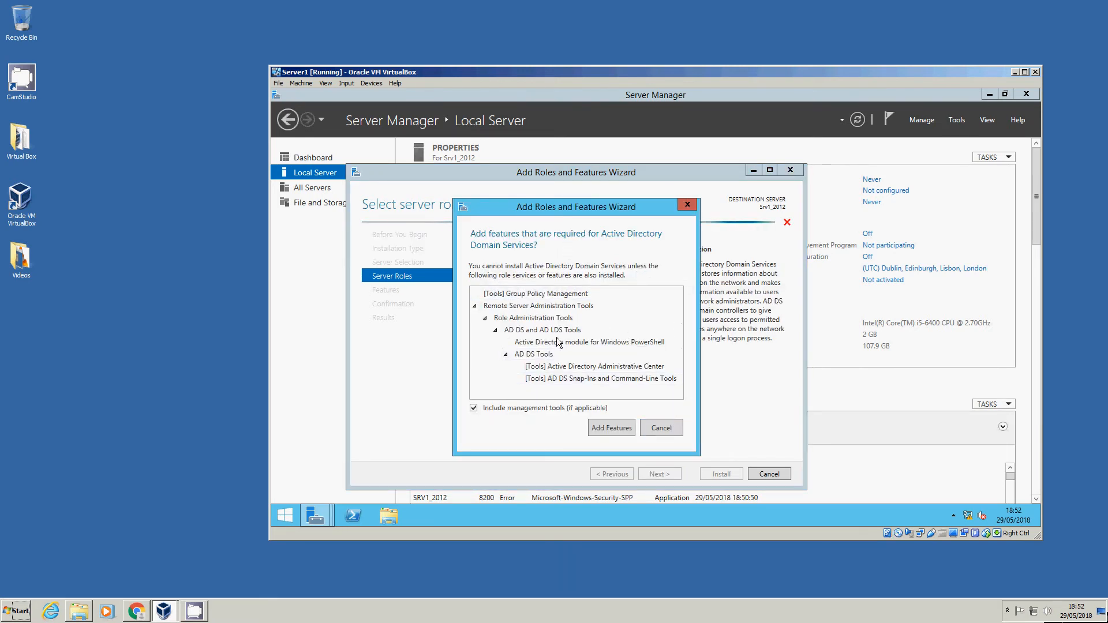
pyautogui.click(601, 428)
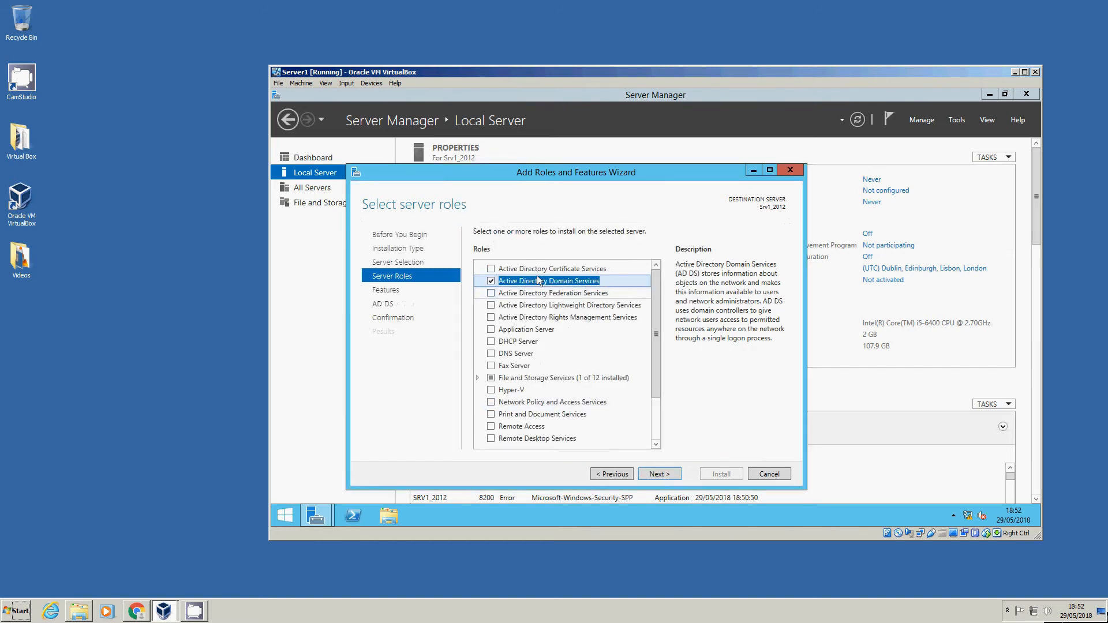
pyautogui.click(491, 341)
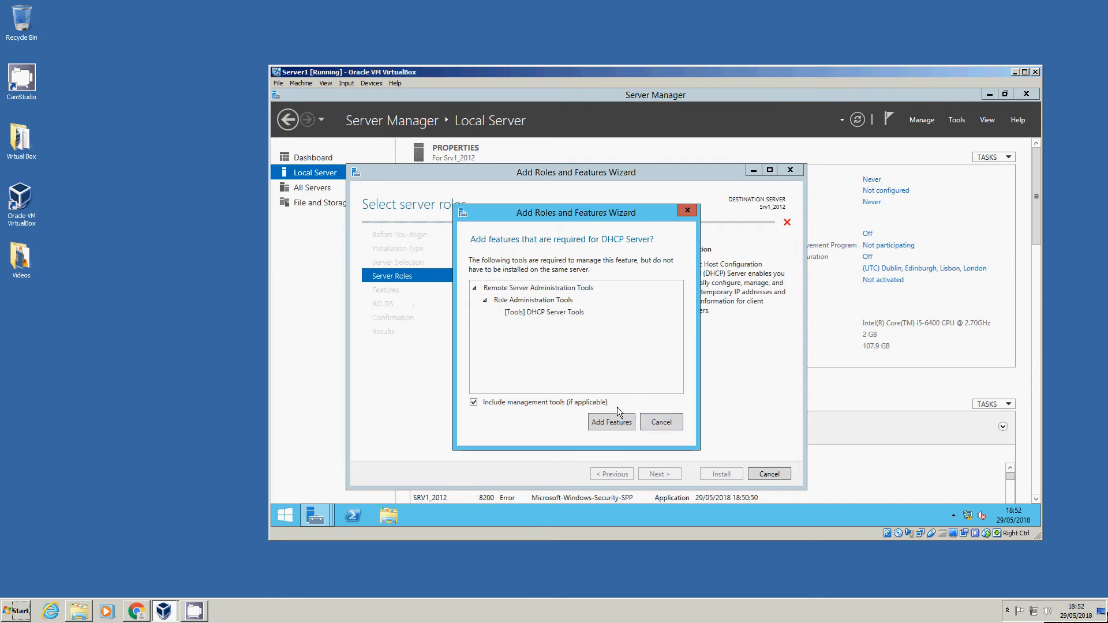
pyautogui.click(611, 422)
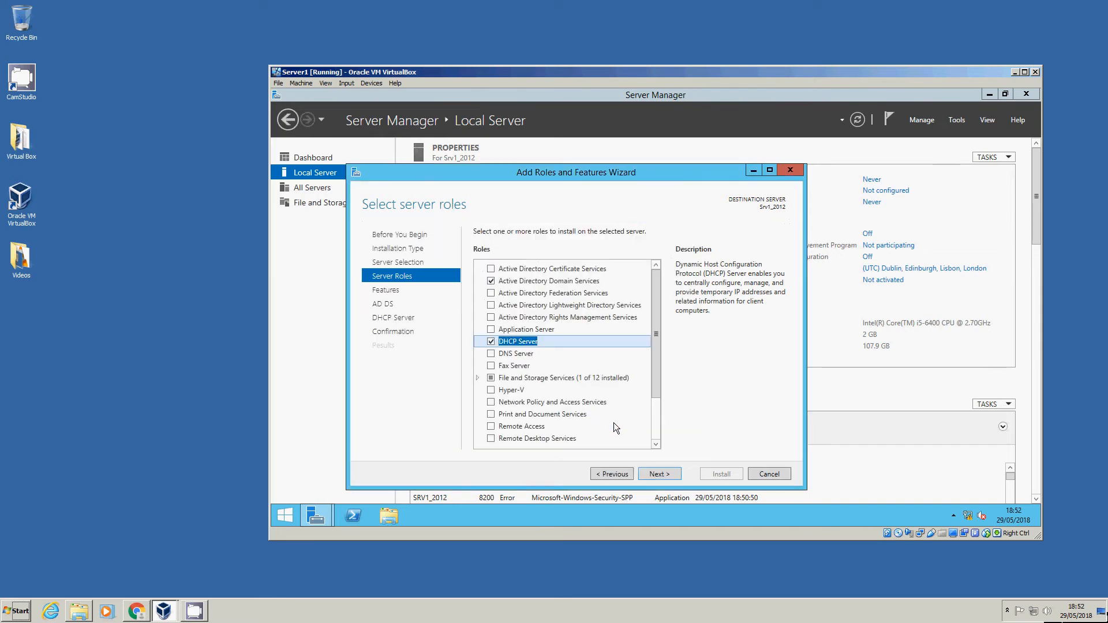
# - Keep the default features, install the selected roles, and close the wizard once the installation has finished
pyautogui.click(656, 475)
pyautogui.click(658, 474)
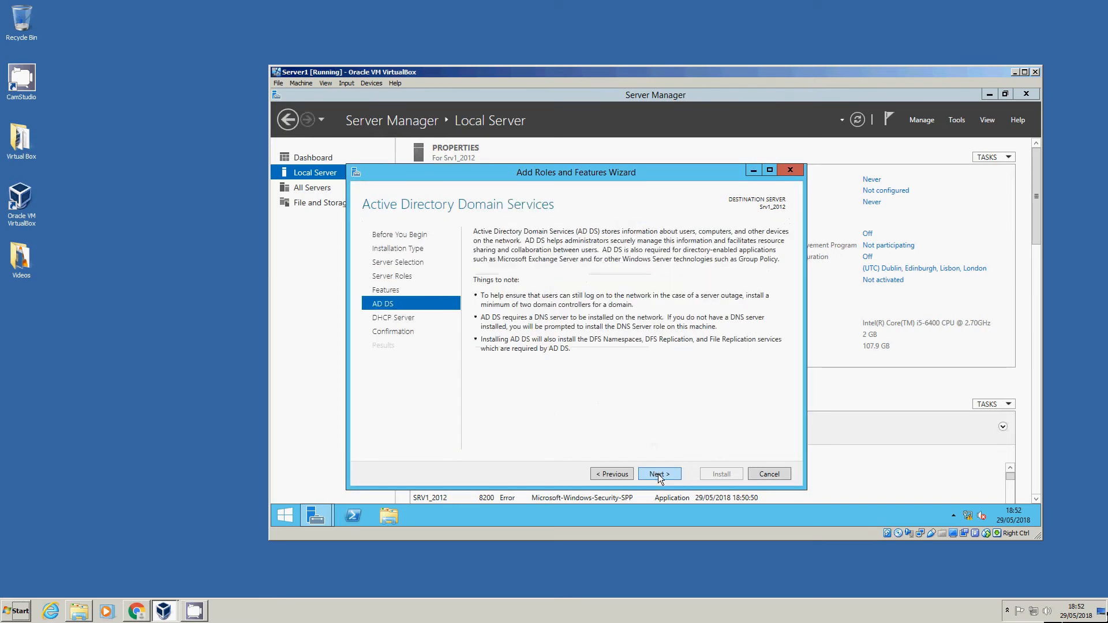
pyautogui.click(659, 474)
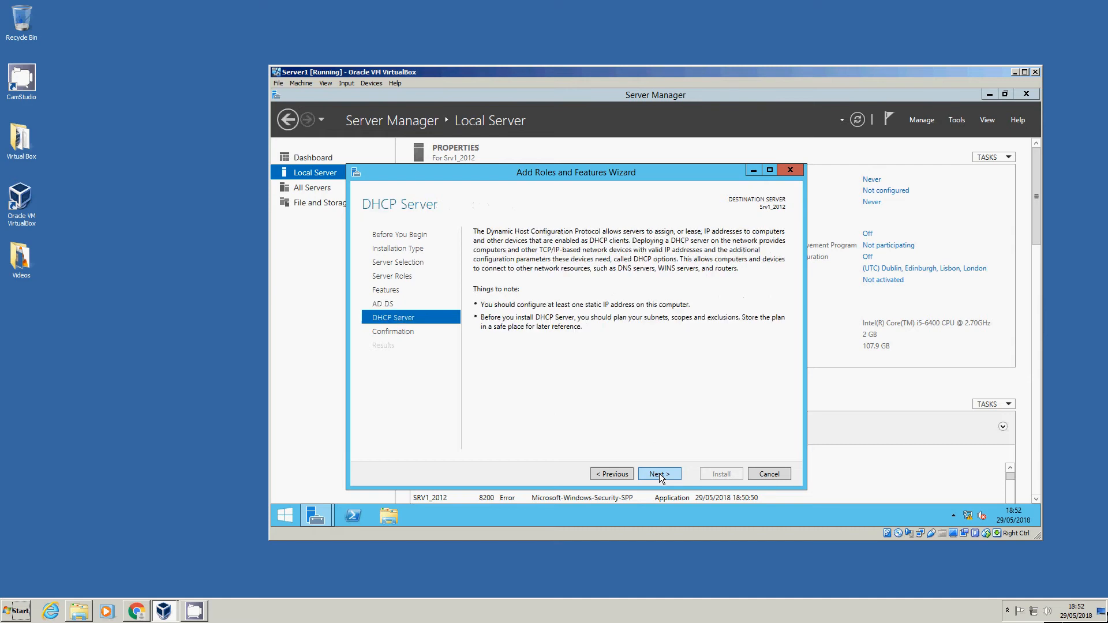
pyautogui.click(659, 474)
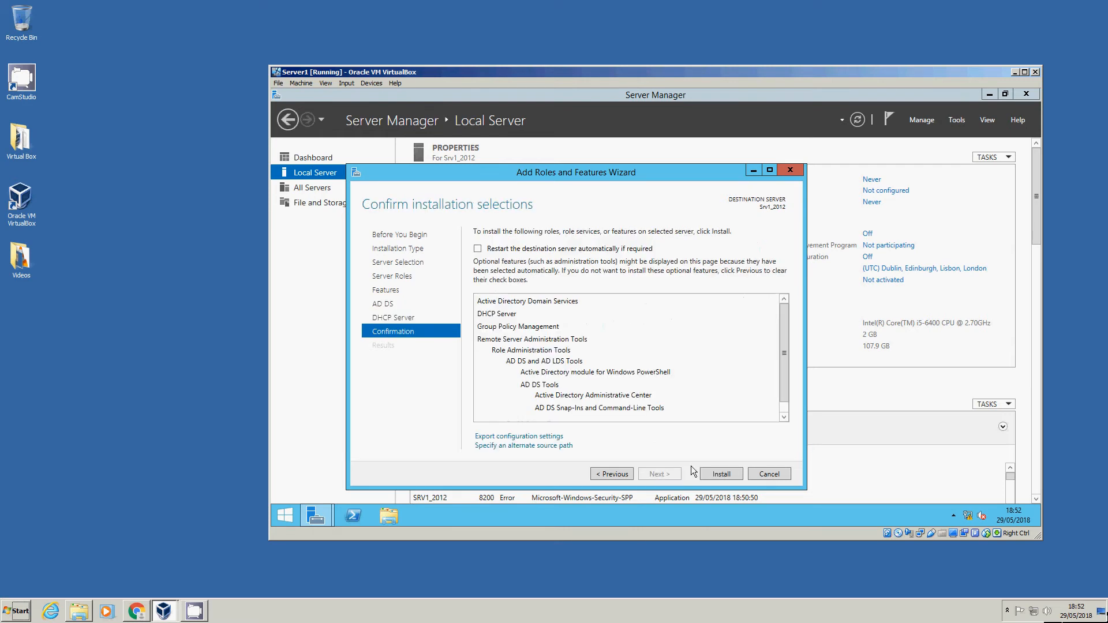
pyautogui.click(721, 474)
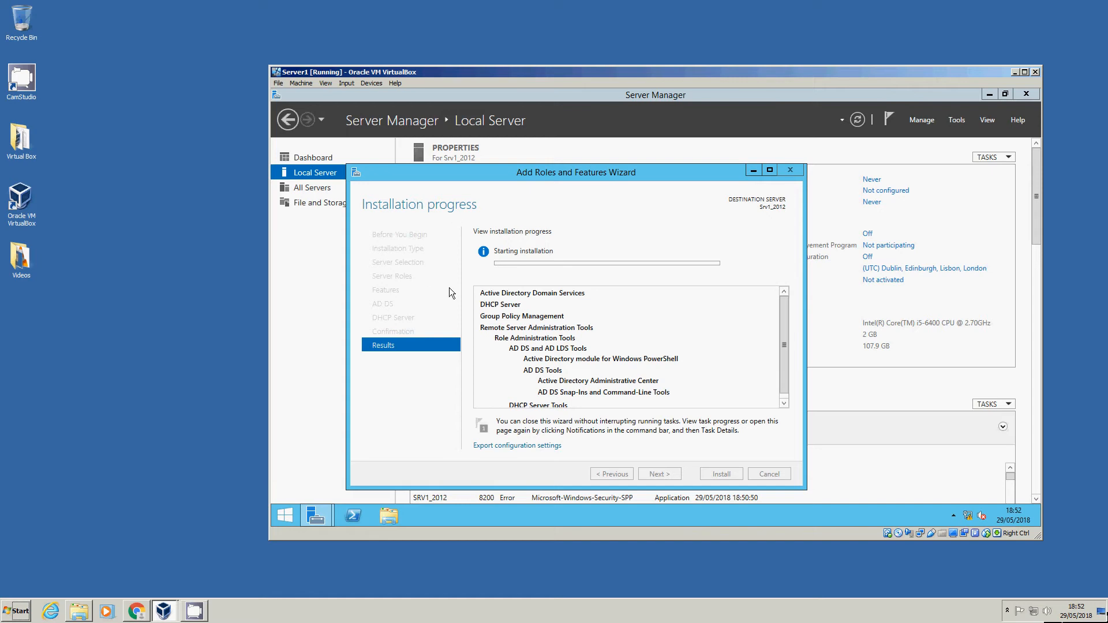
pyautogui.click(429, 570)
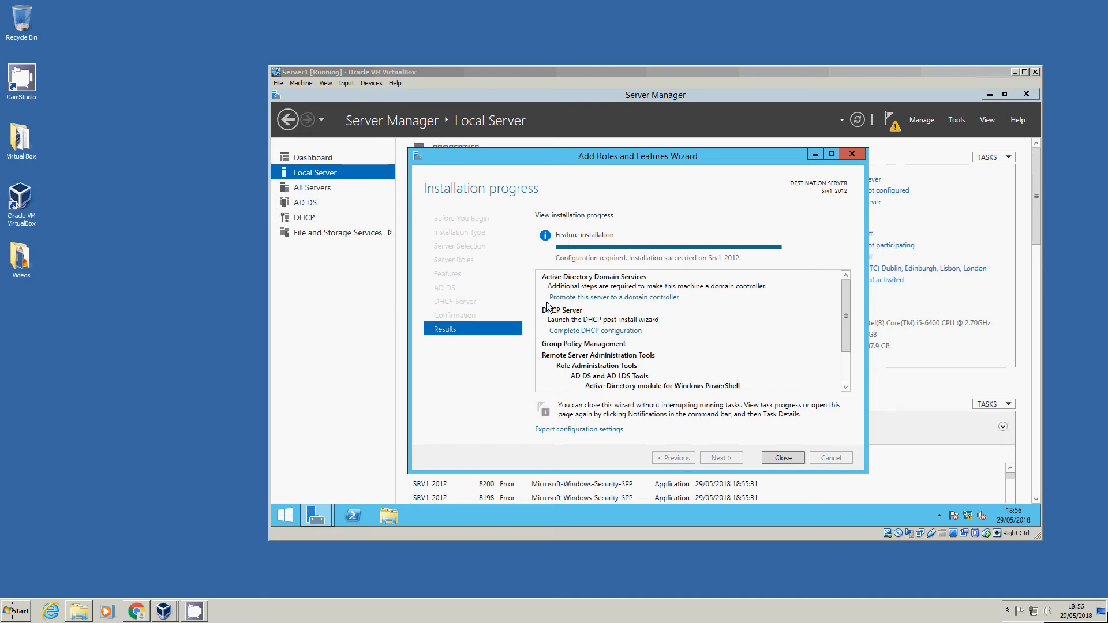
pyautogui.click(782, 458)
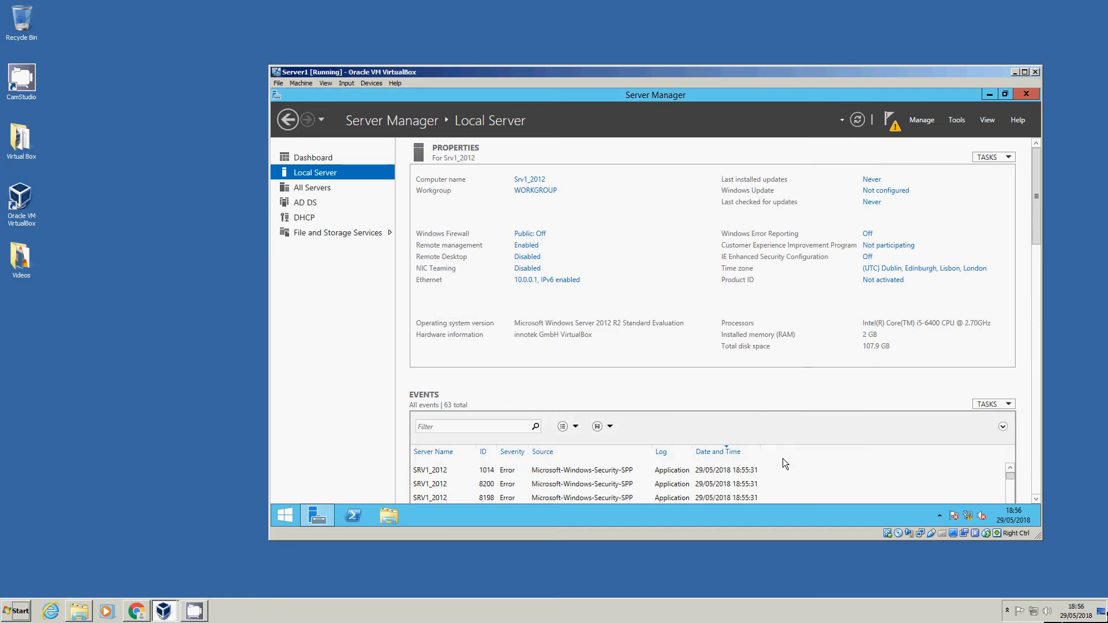
# - Begin promoting the server to a domain controller in a new forest with the root domain name Training.local
pyautogui.click(894, 128)
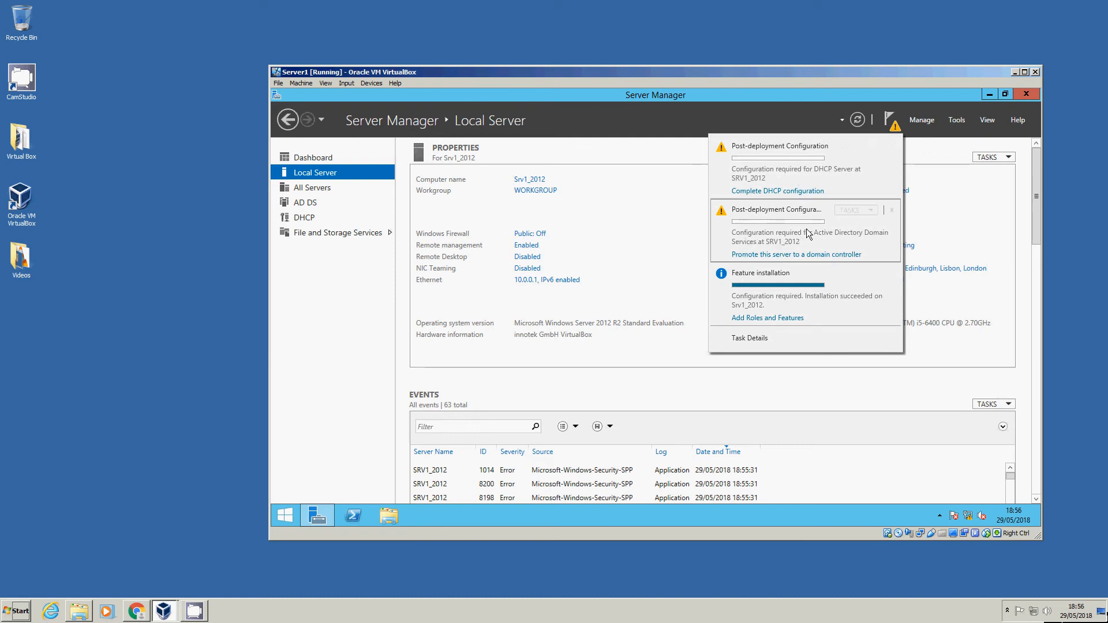
pyautogui.click(788, 255)
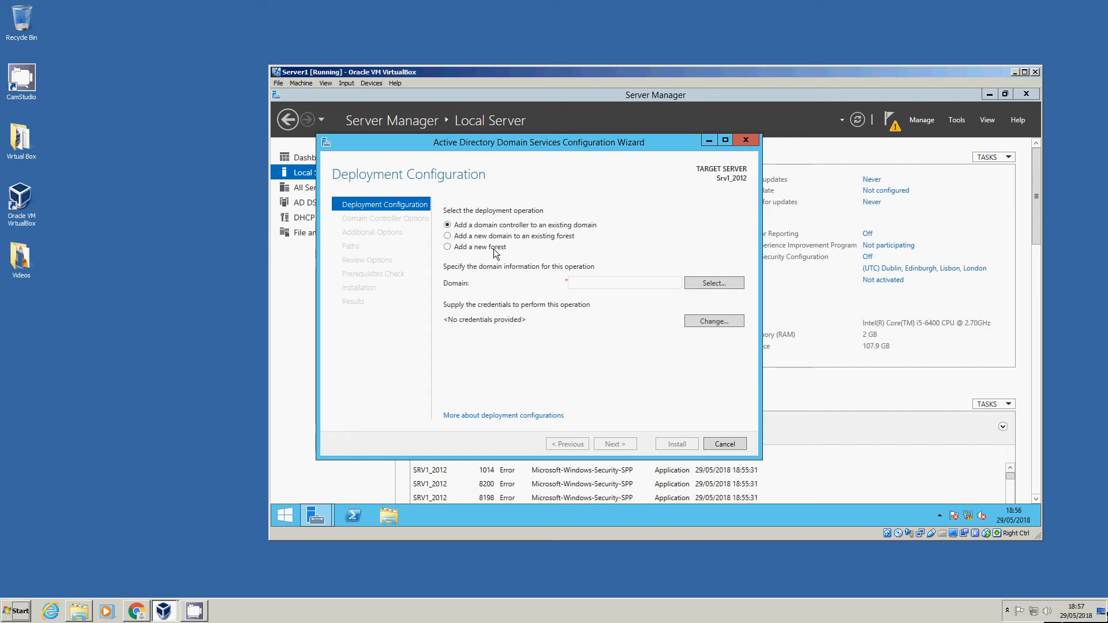
pyautogui.click(447, 248)
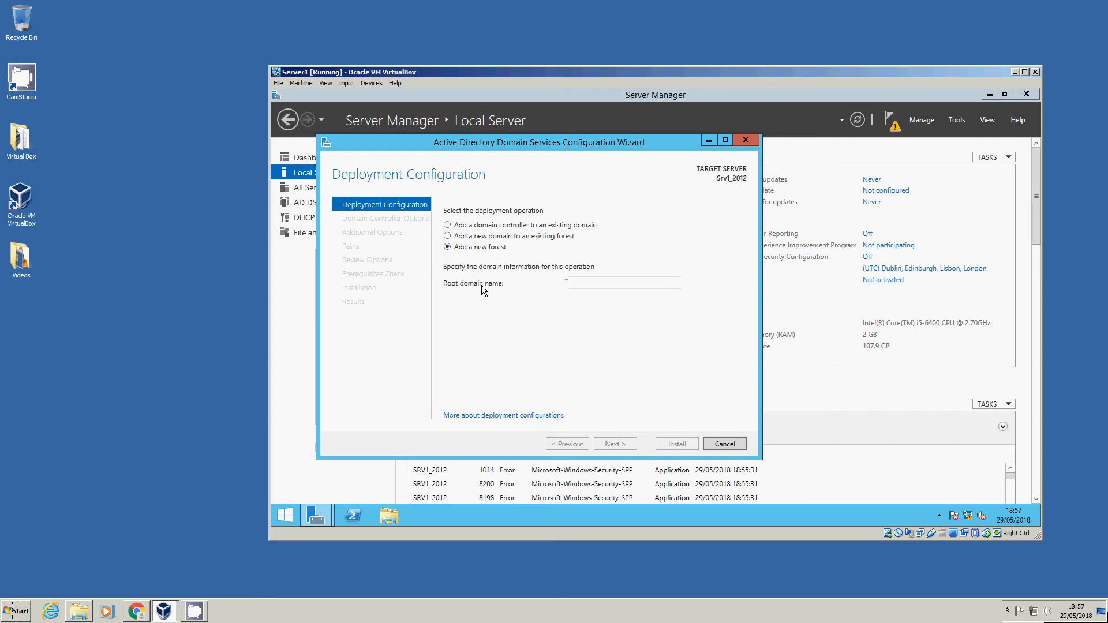
pyautogui.click(582, 282)
pyautogui.write('Tra')
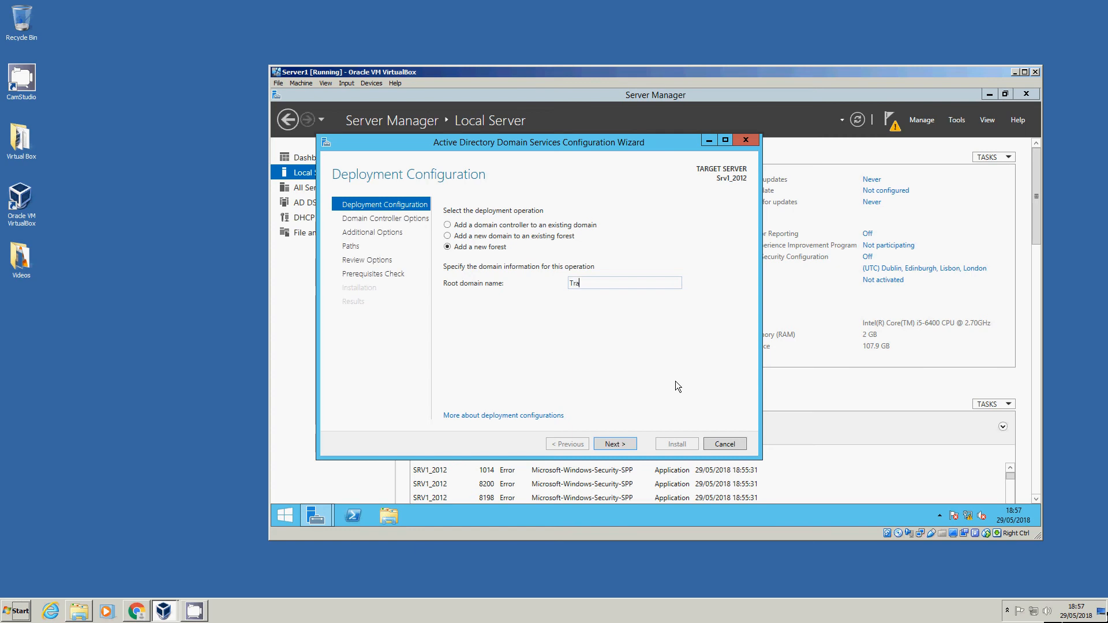
pyautogui.write('ining.local')
pyautogui.click(627, 442)
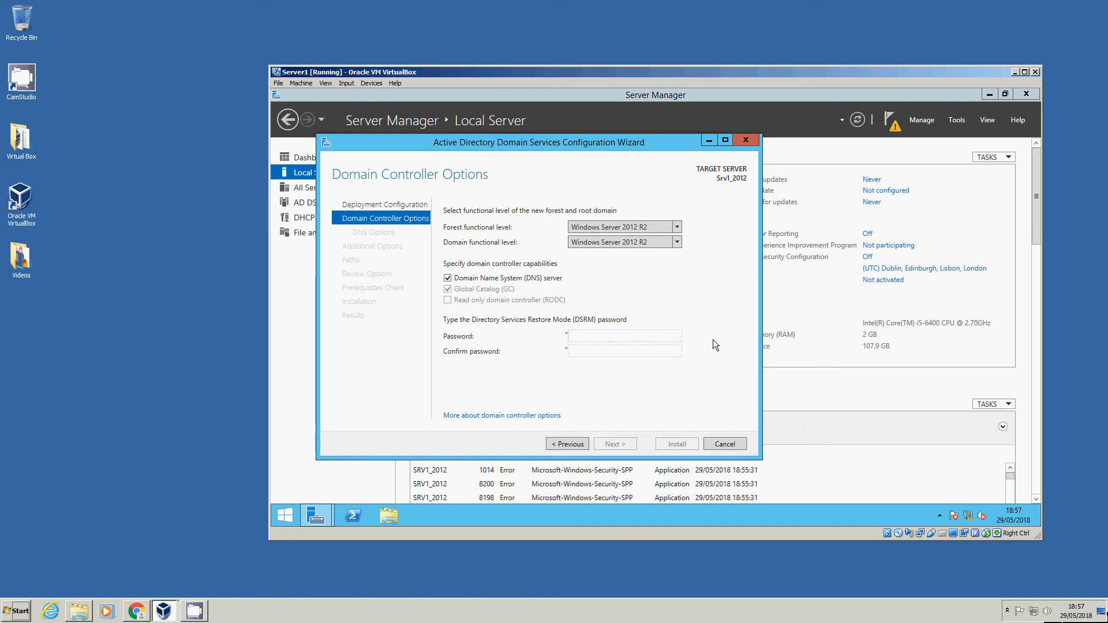
# - Keep the default domain controller options and enter and confirm the Directory Services Restore Mode password
pyautogui.write('********')
pyautogui.press('Tab')
pyautogui.write('********')
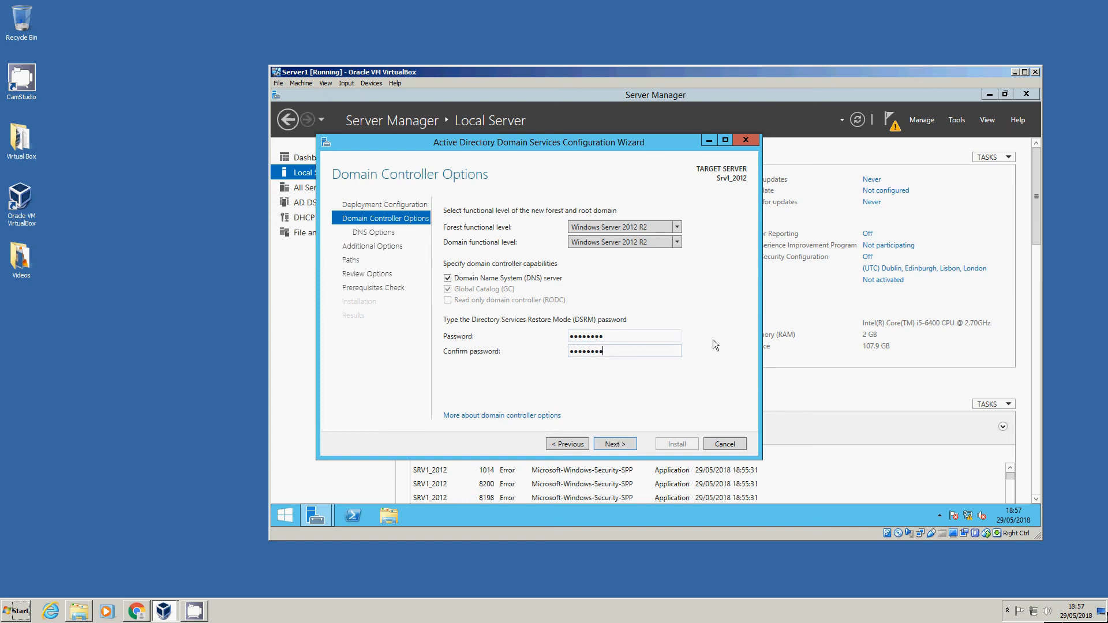
pyautogui.click(615, 445)
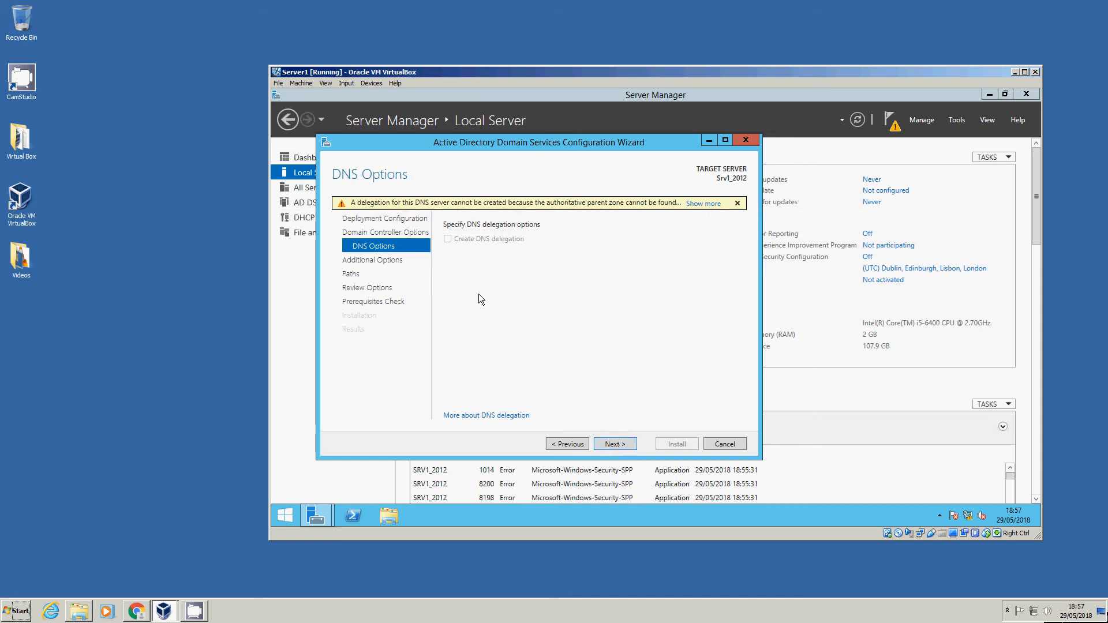
# - Accept the default DNS options, NetBIOS name TRAINING and folder paths, review the prerequisites check, and install the domain controller
pyautogui.click(618, 445)
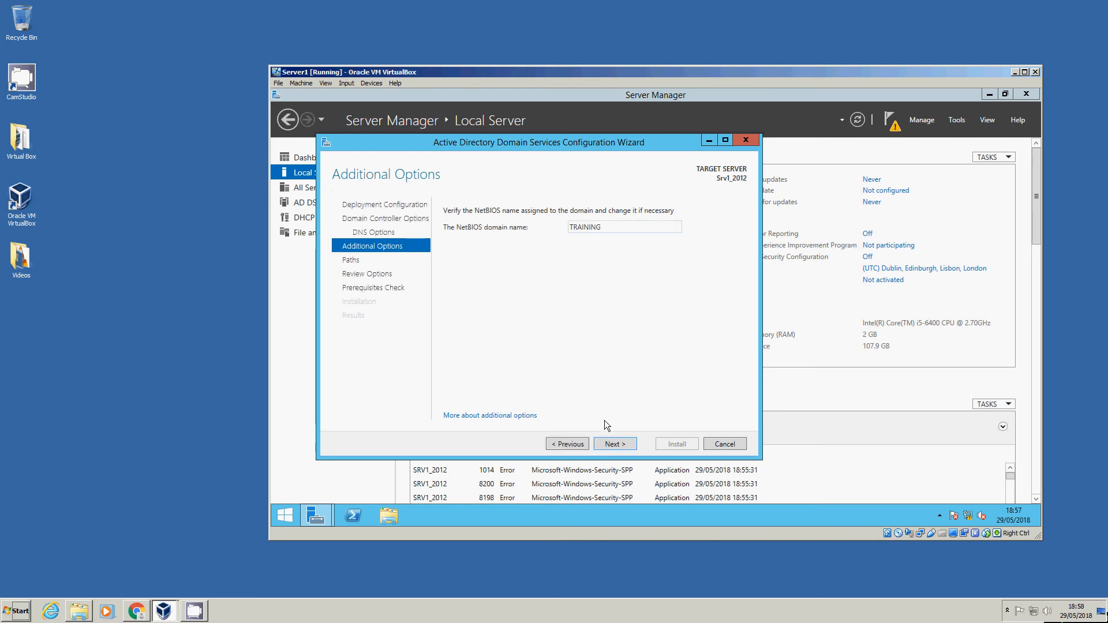
pyautogui.click(617, 444)
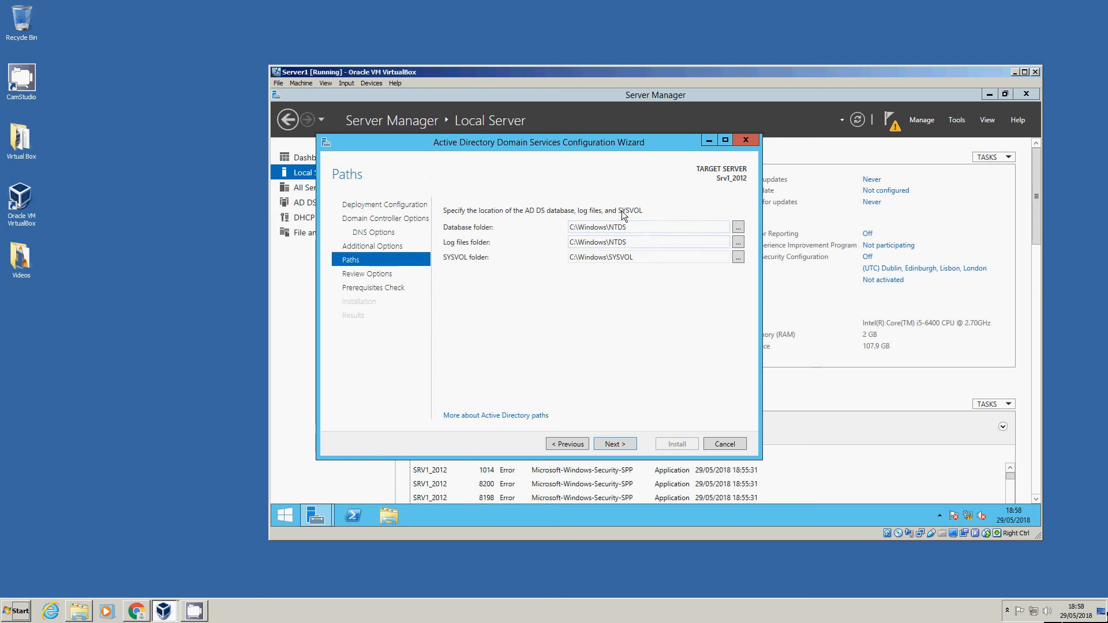
pyautogui.click(615, 445)
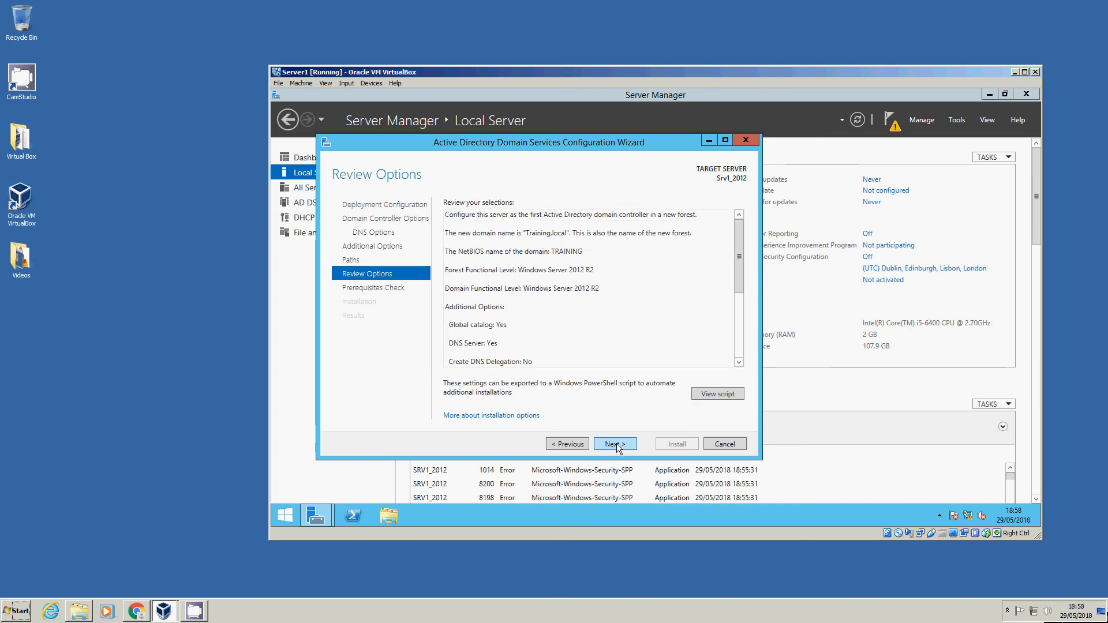
pyautogui.click(617, 444)
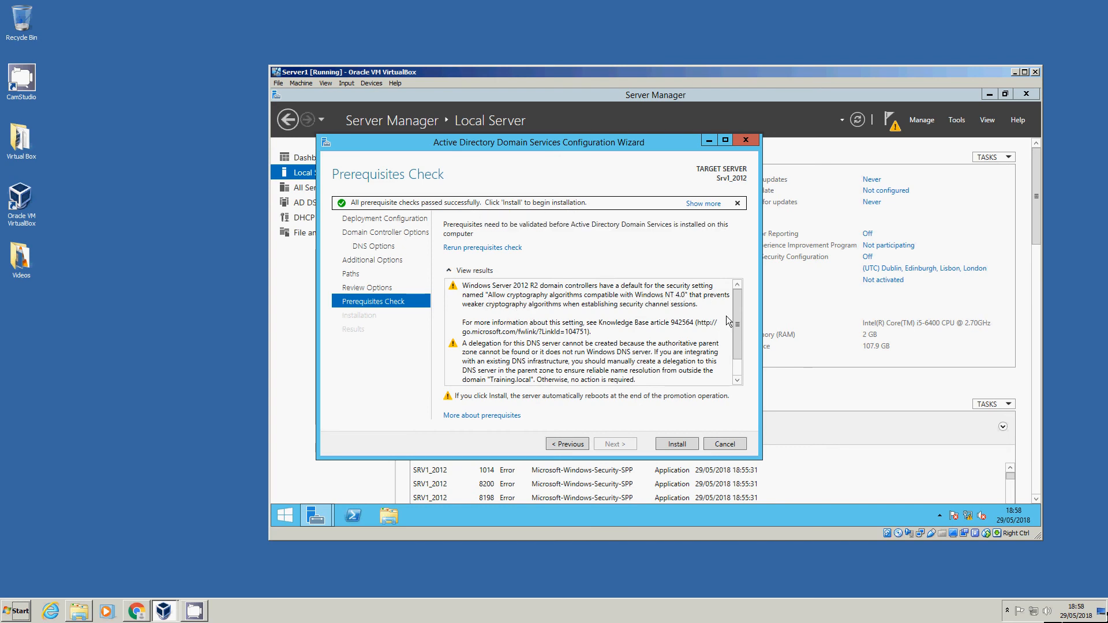
pyautogui.scroll(-3, 739, 323)
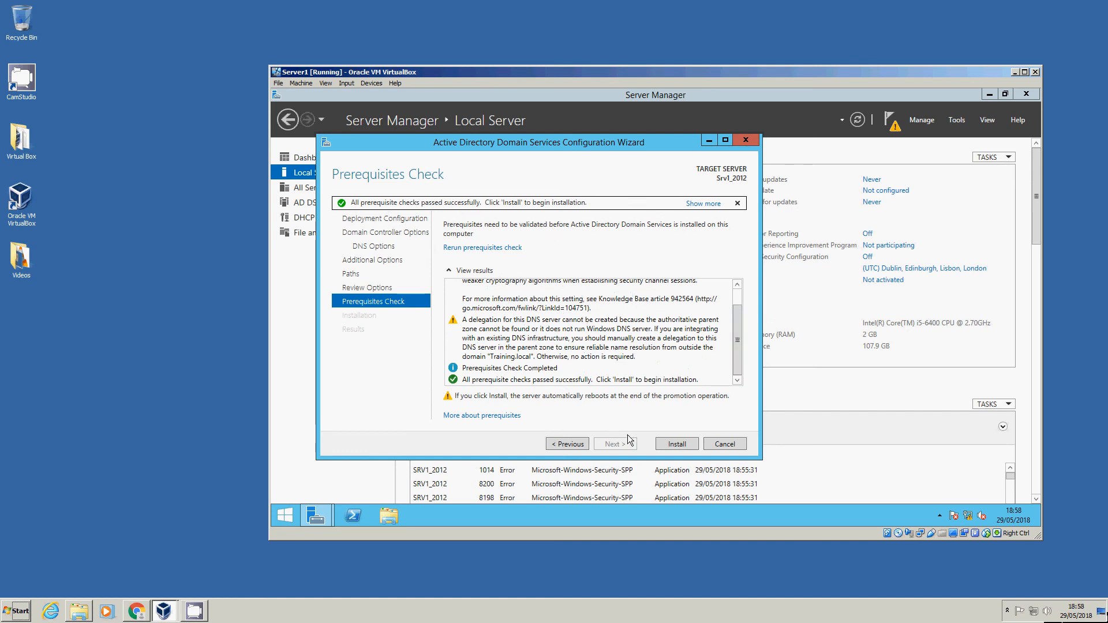
pyautogui.click(674, 447)
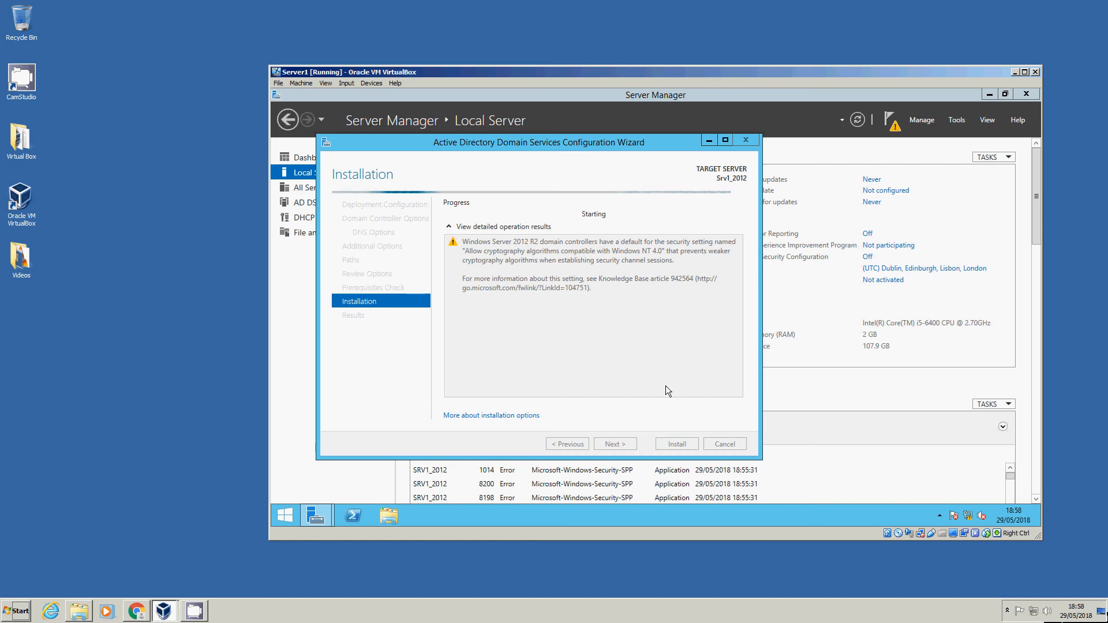
pyautogui.click(633, 576)
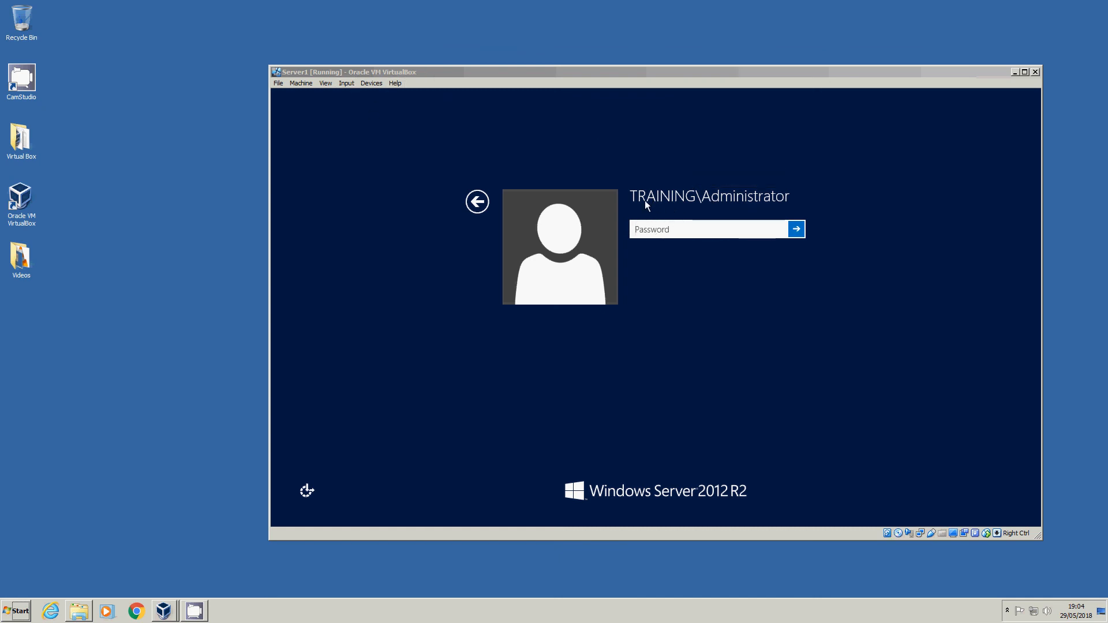
# - Sign in to the server as TRAINING\Administrator with the account password and let Server Manager load
pyautogui.click(686, 232)
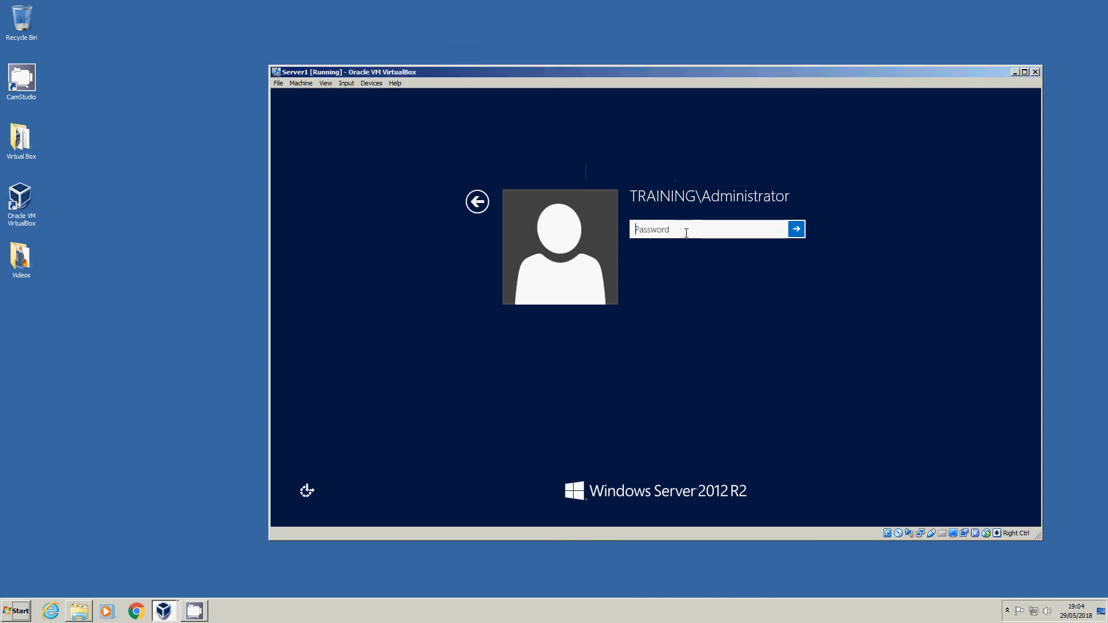
pyautogui.write('••••••••')
pyautogui.press('Return')
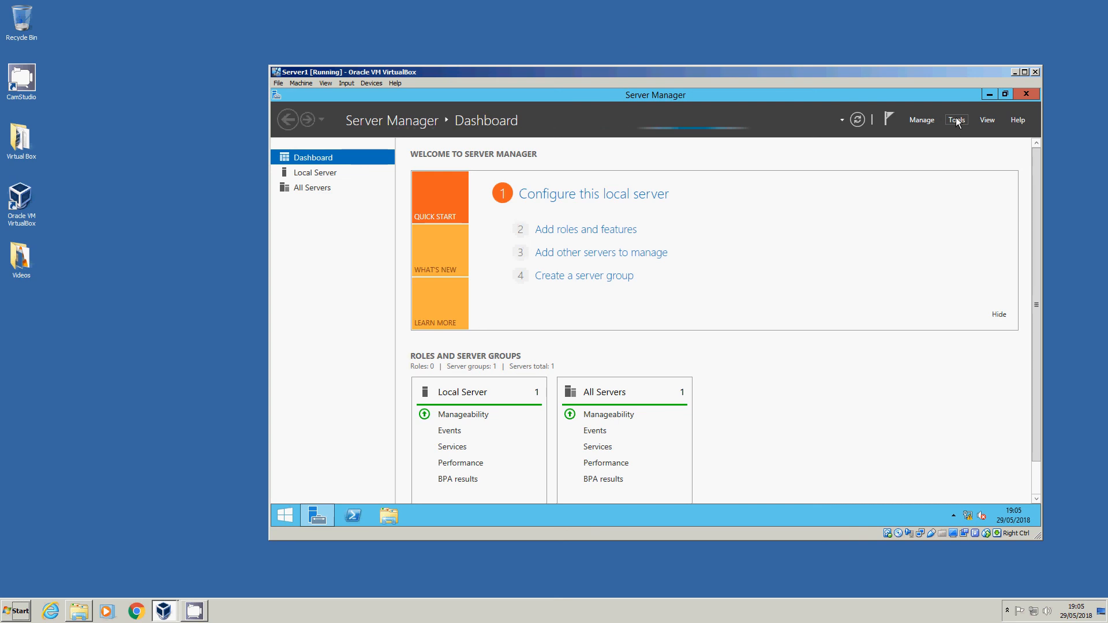
pyautogui.click(715, 566)
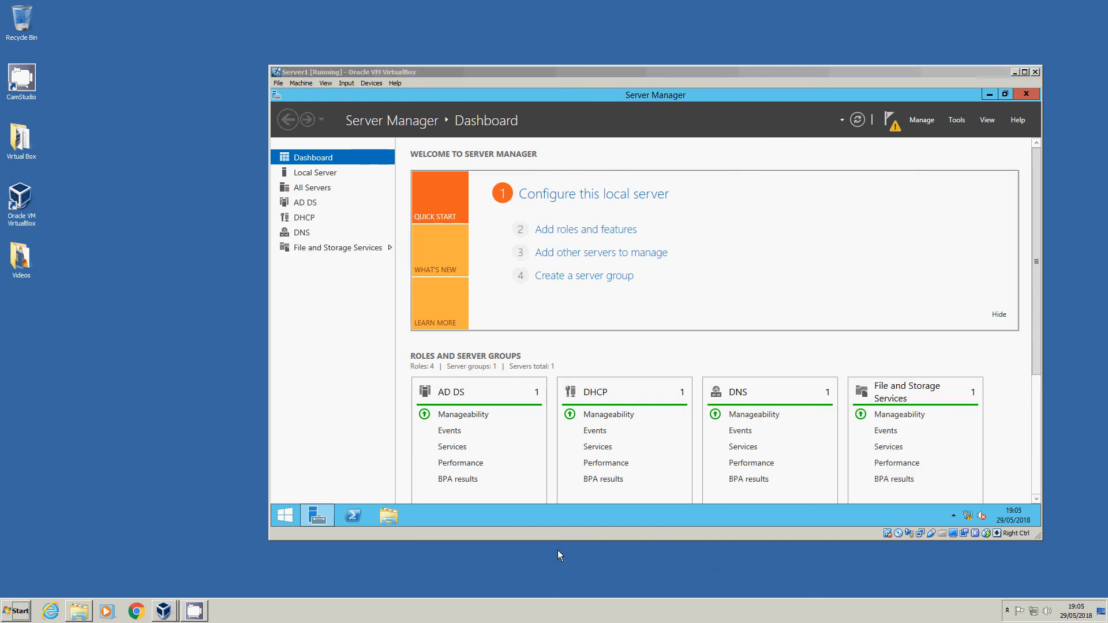
# - Check the Domain Controllers, Computers and Users containers of Training.local in Active Directory Users and Computers, and close it
pyautogui.click(964, 120)
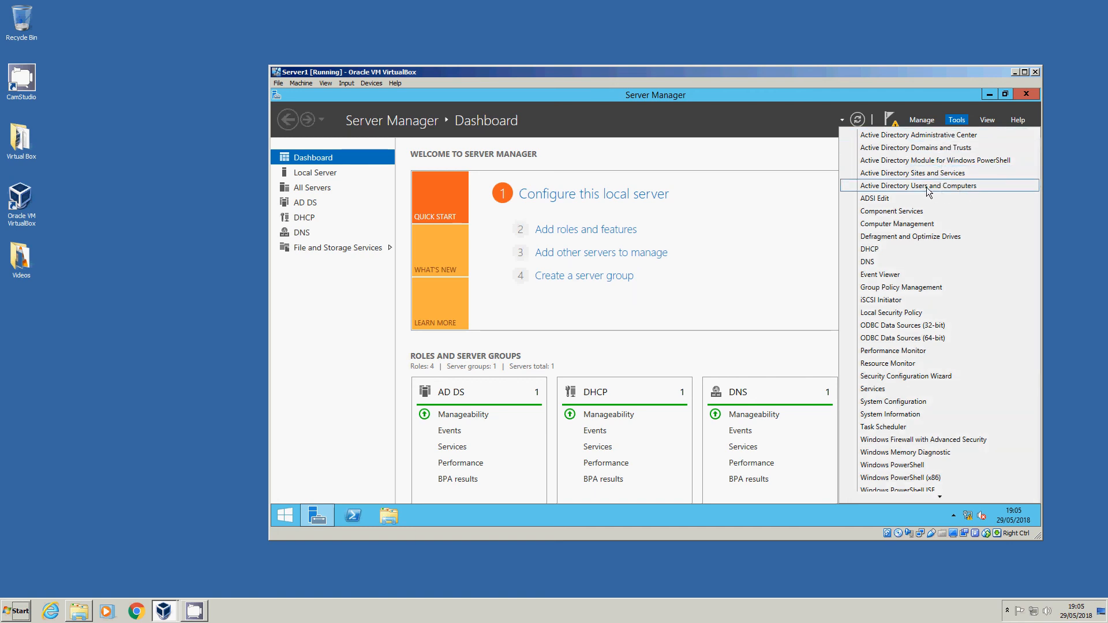
pyautogui.click(907, 188)
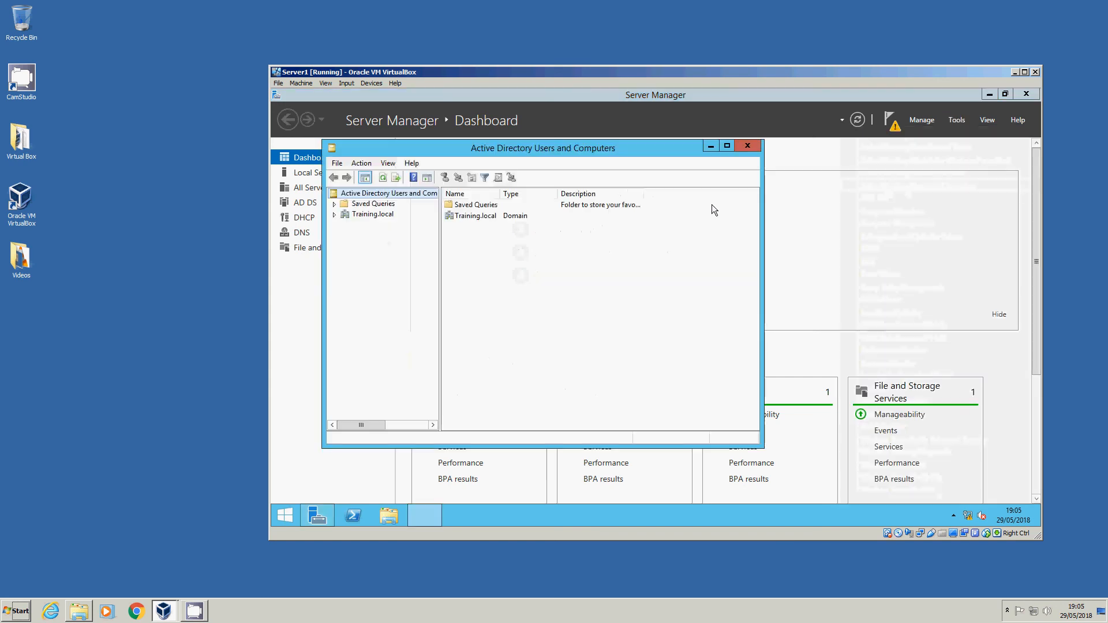
pyautogui.click(335, 215)
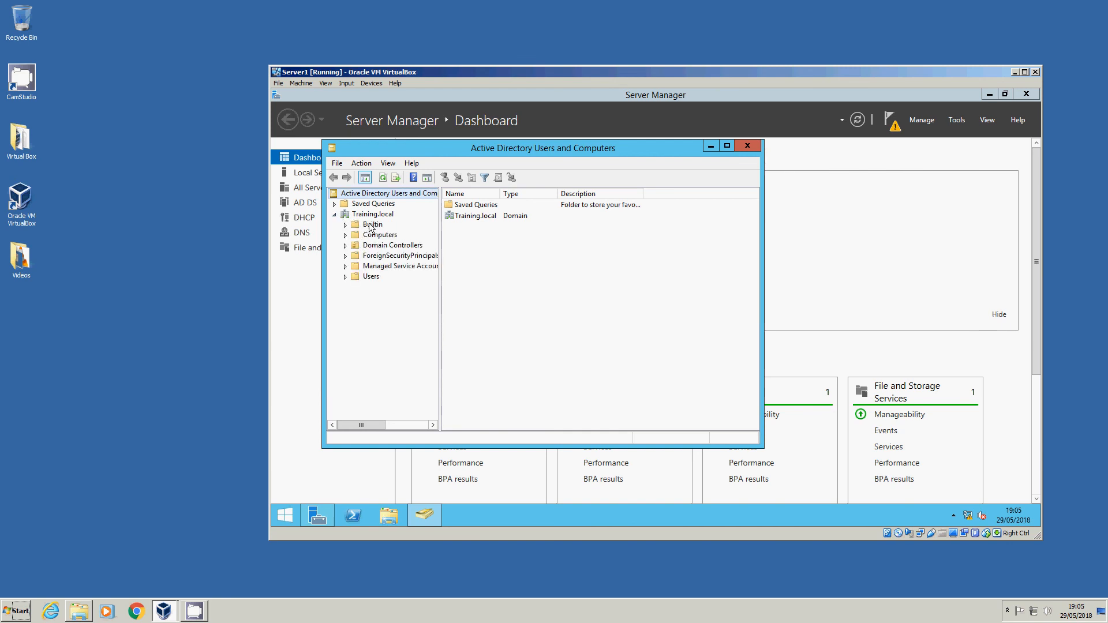
pyautogui.click(370, 246)
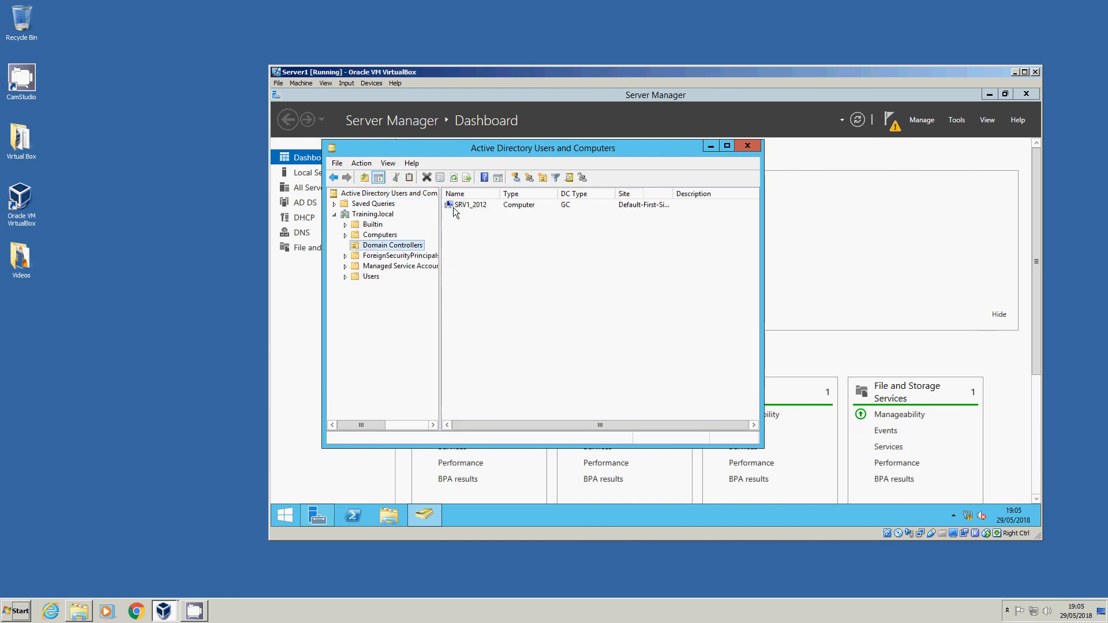
pyautogui.click(368, 236)
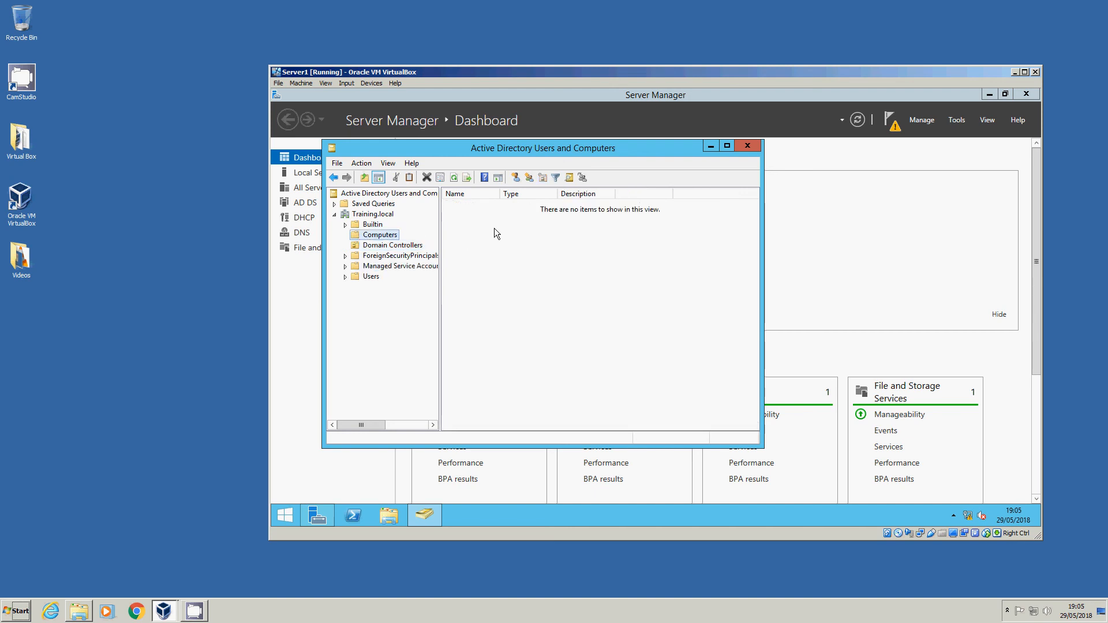
pyautogui.click(371, 277)
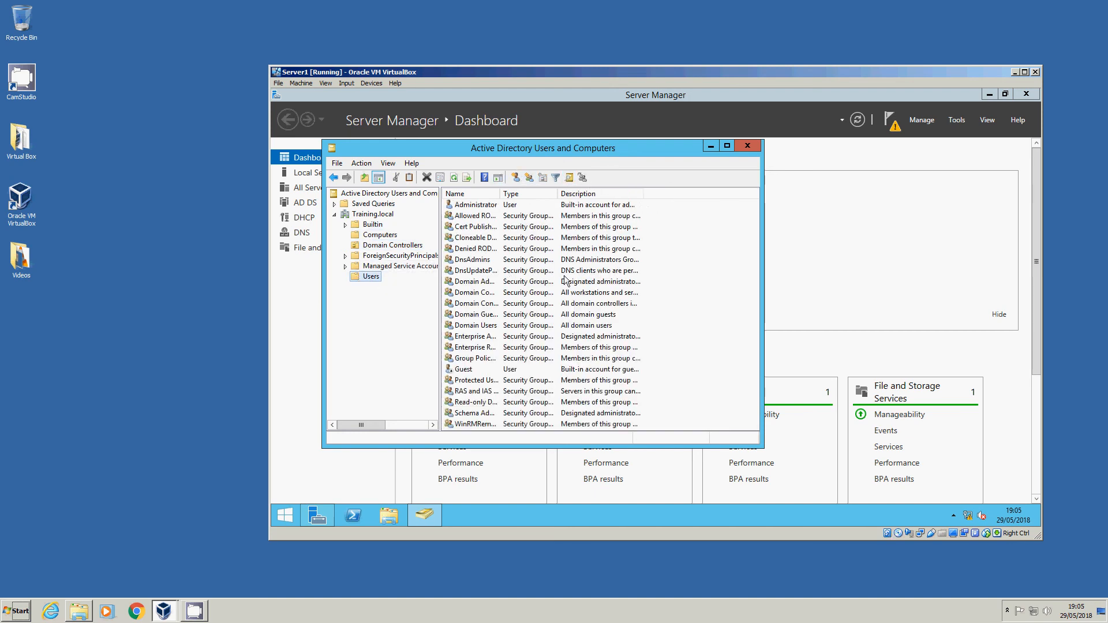
pyautogui.click(747, 147)
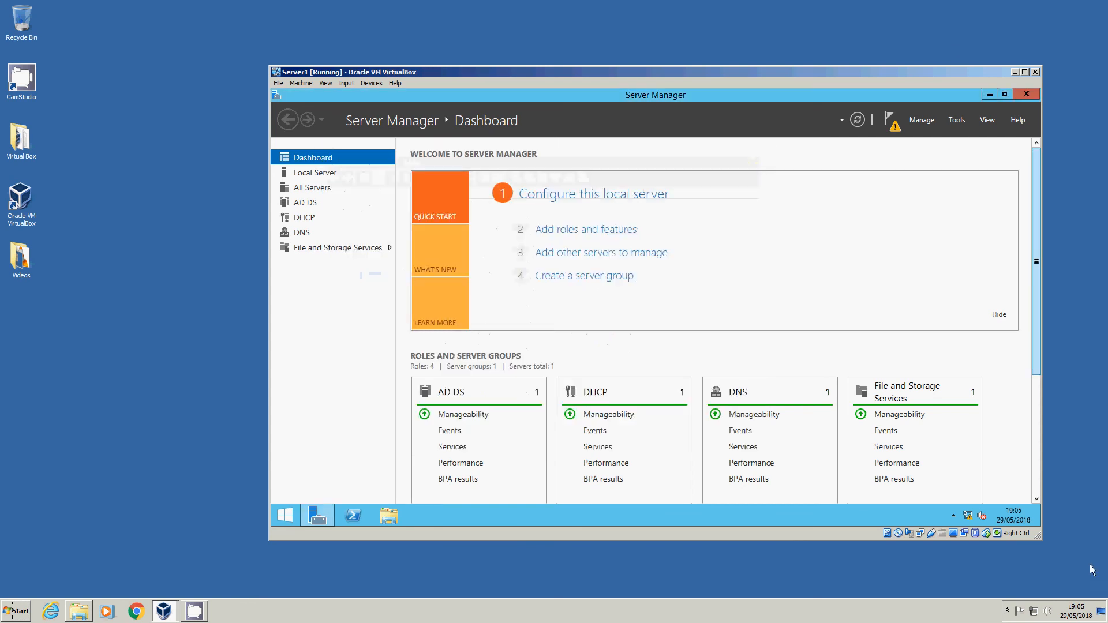